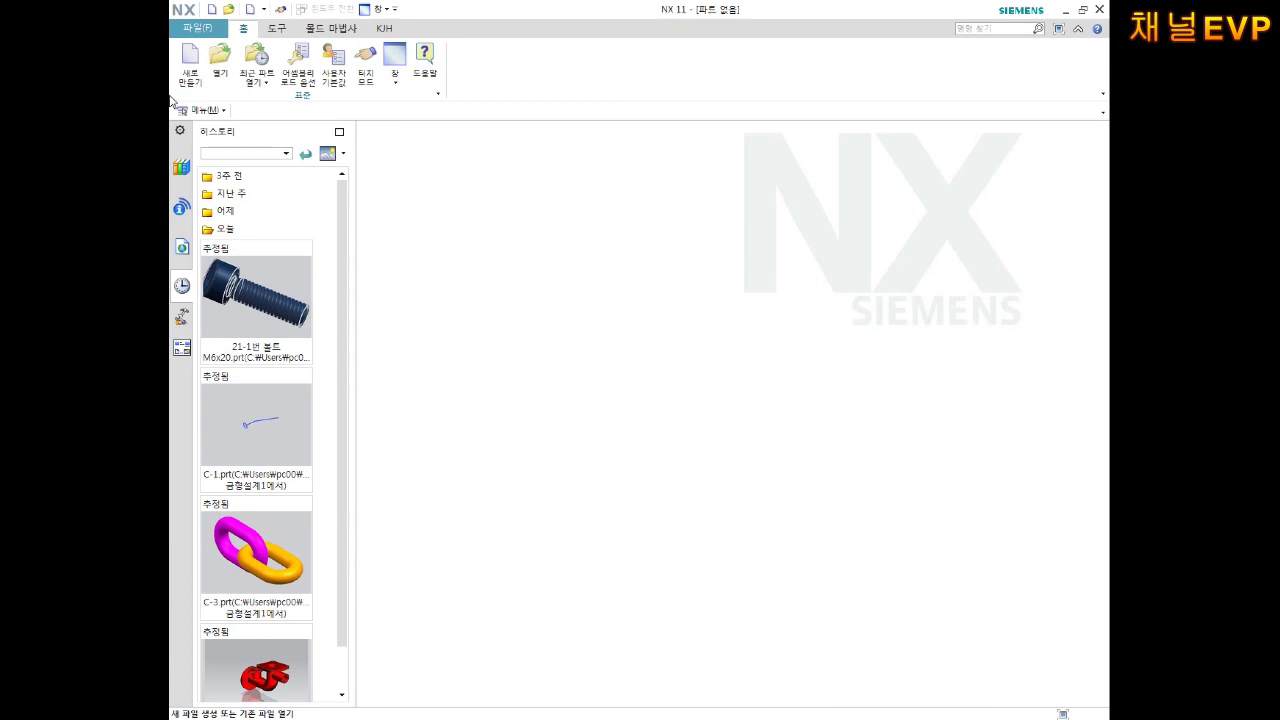
- Open the New file dialog from the start screen
left_click(190, 62)
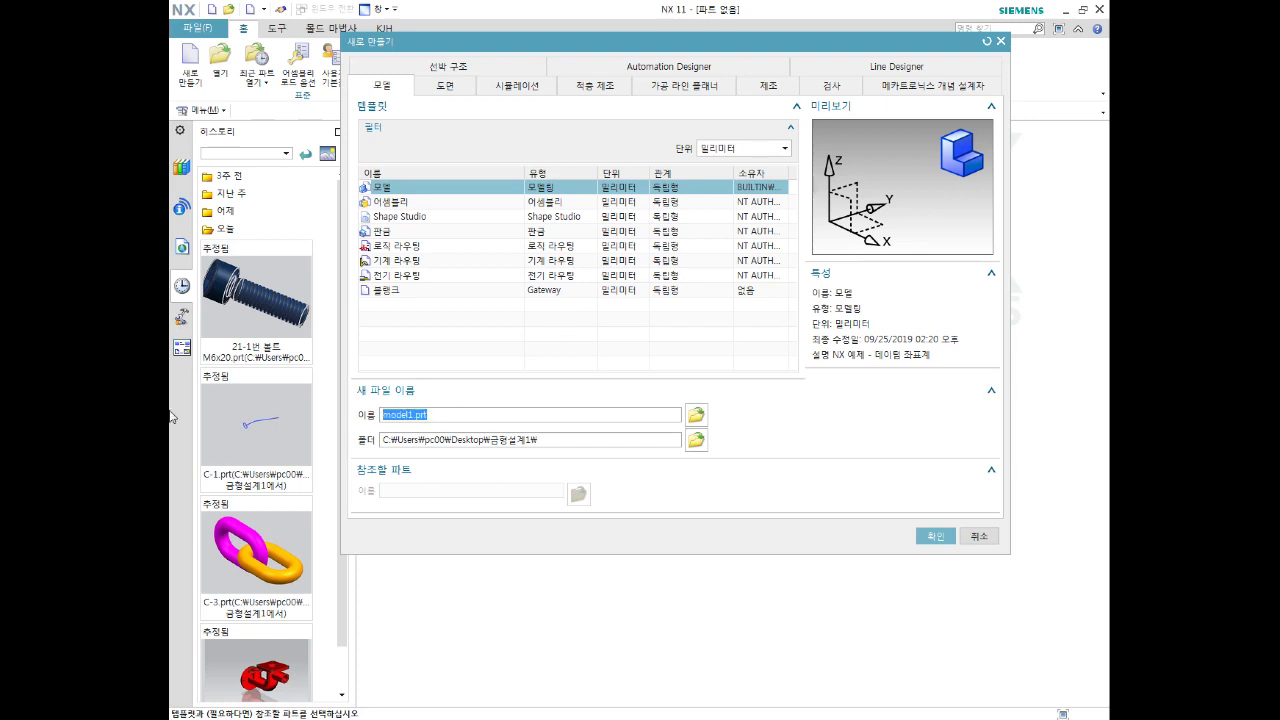
- Create a millimetre Model part named 22번 스프링.prt
type("22번 스프링")
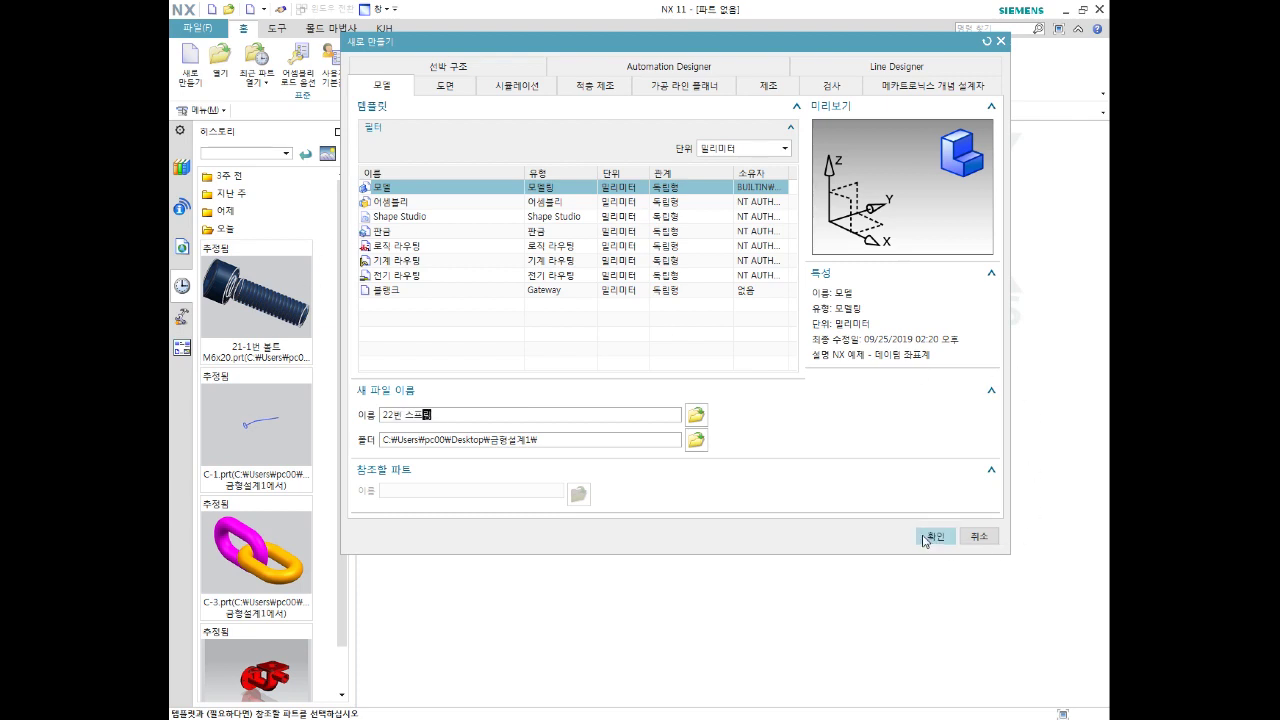
left_click(934, 537)
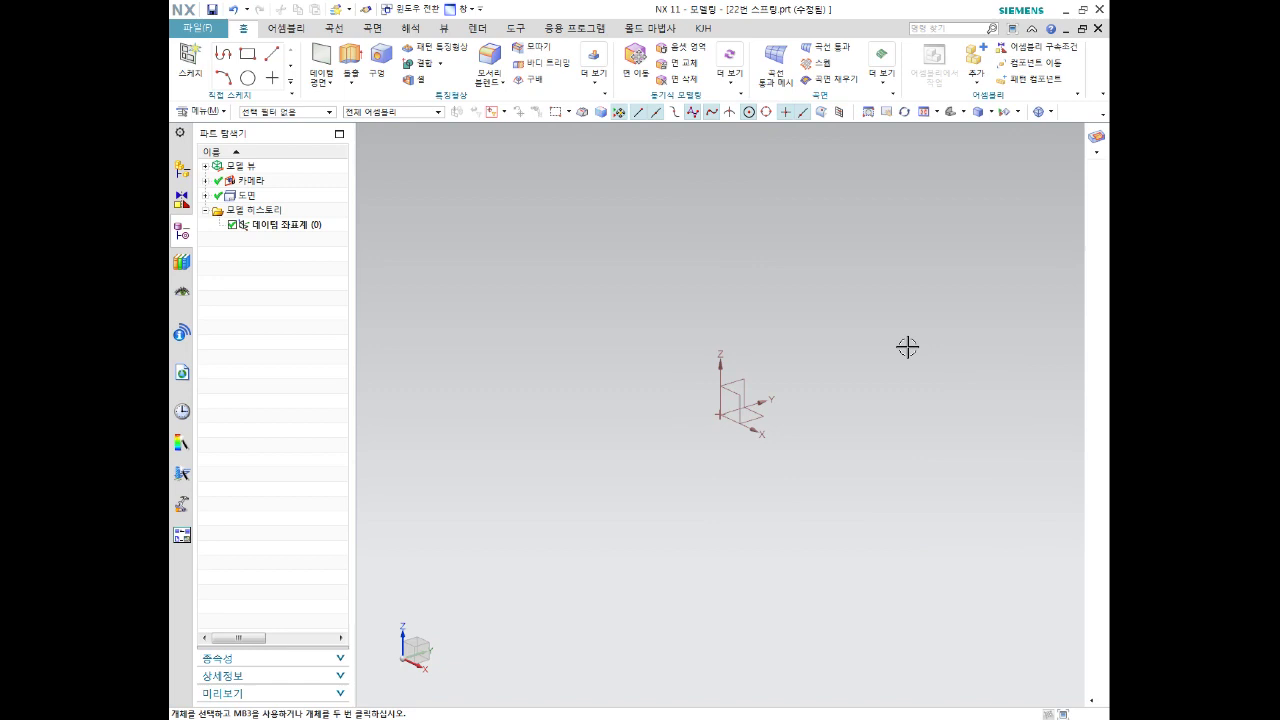
- Open the Helix dialog from the Curve tools, showing 21 mm diameter, 4 mm pitch, 0–35 mm length
left_click(339, 33)
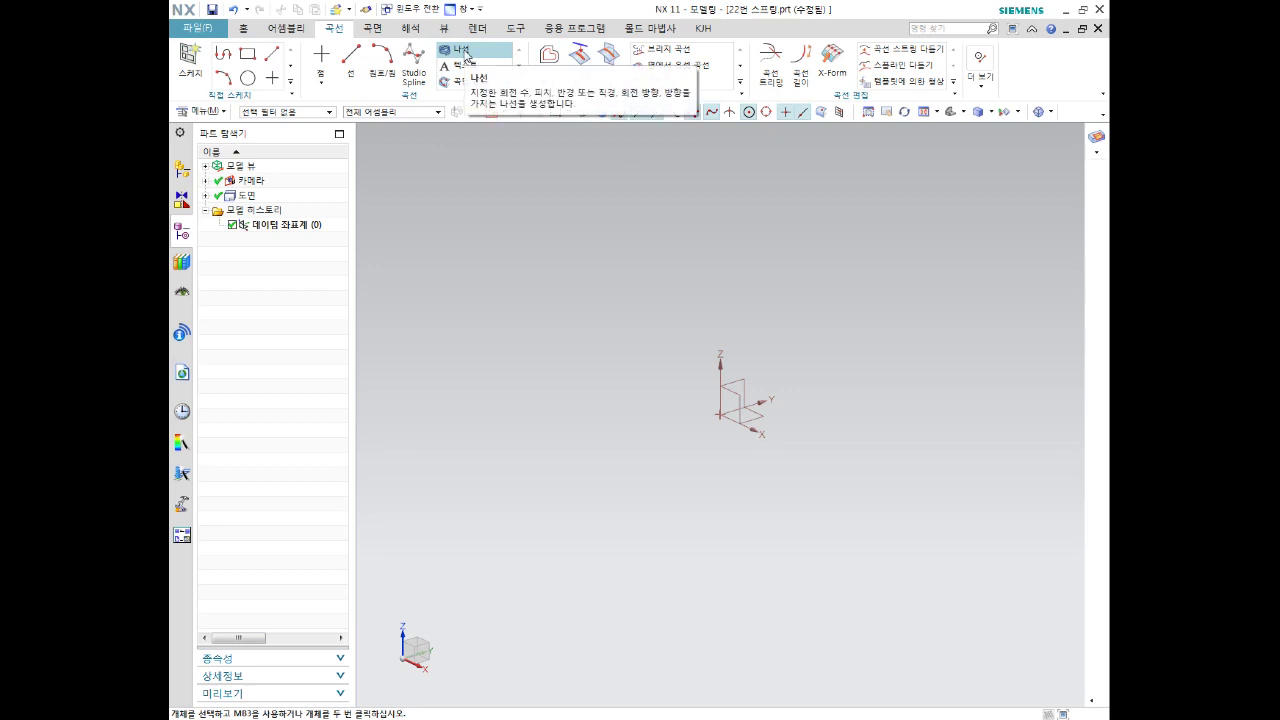
left_click(466, 52)
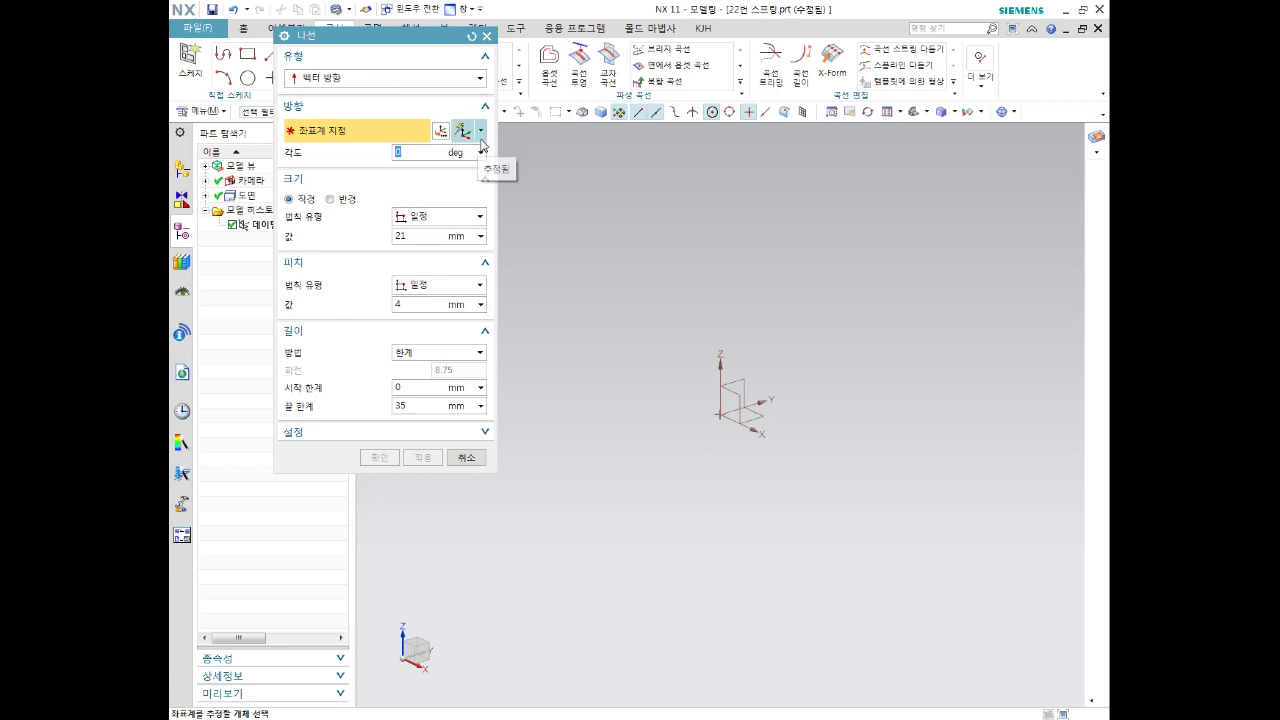
- Keep the Vector direction helix type and place the helix on the datum CSYS
left_click(381, 79)
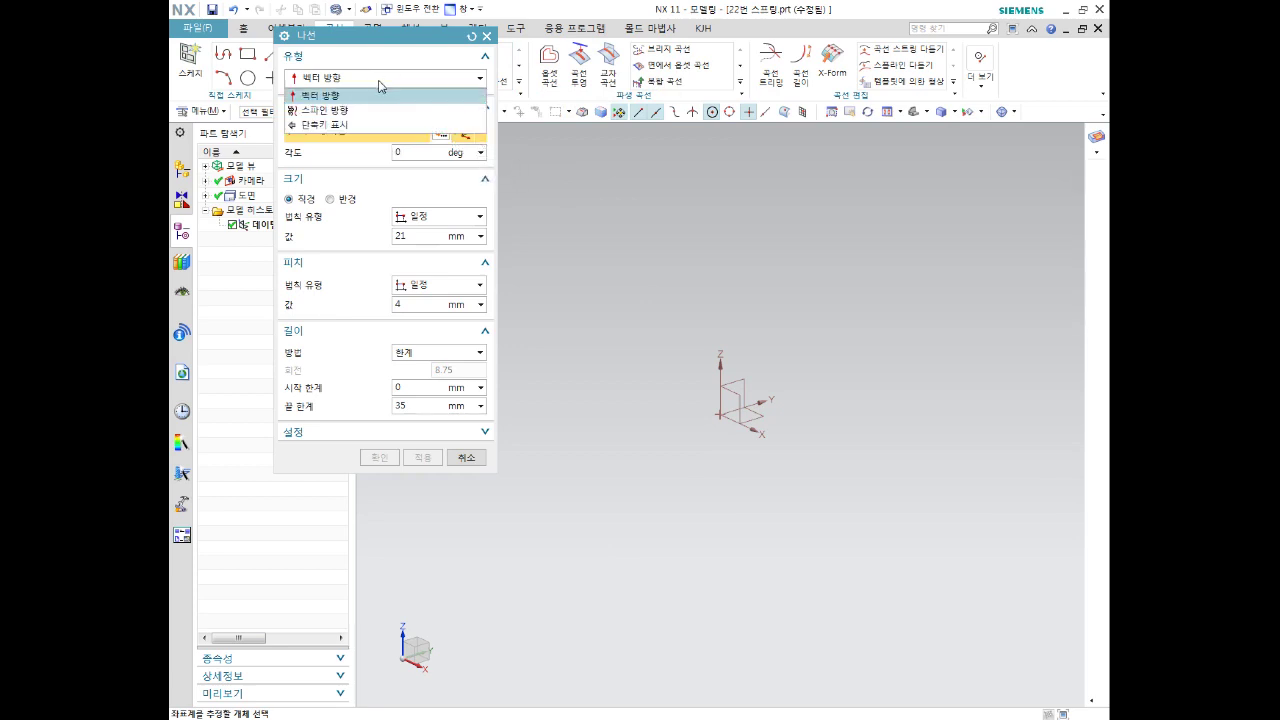
left_click(346, 100)
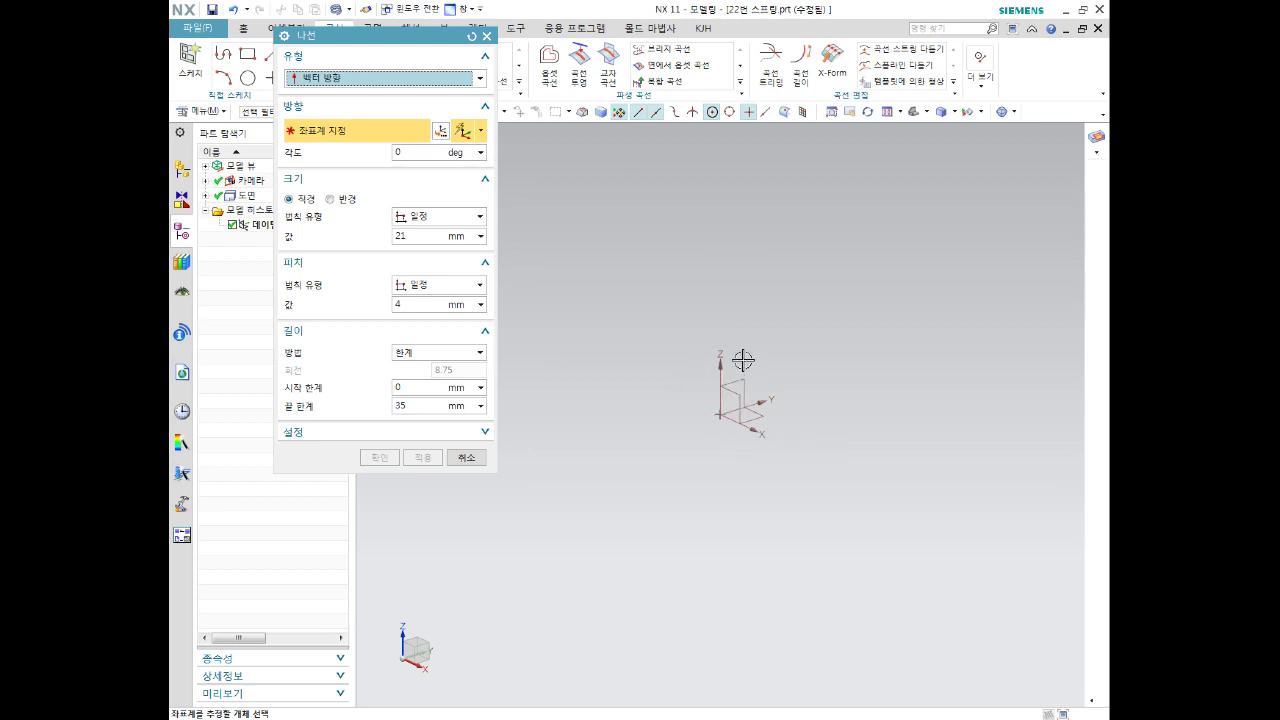
middle_click_drag(730, 424, 734, 466, "shift")
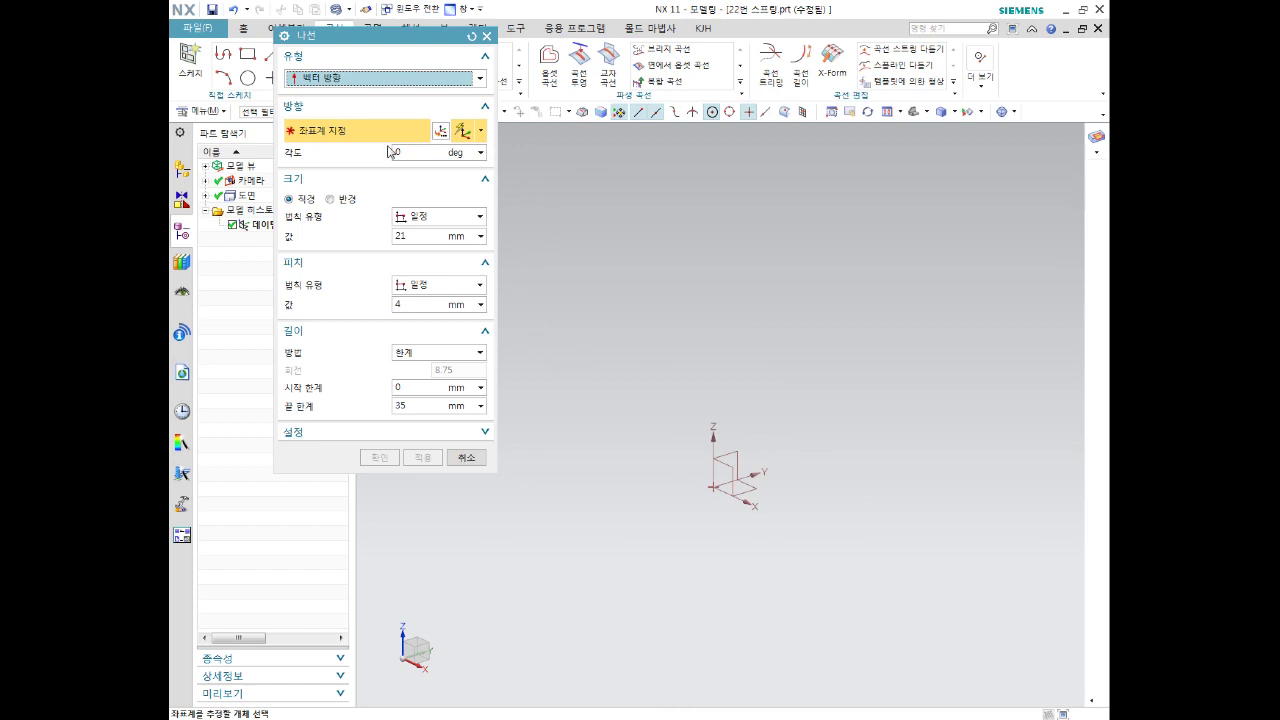
left_click(480, 130)
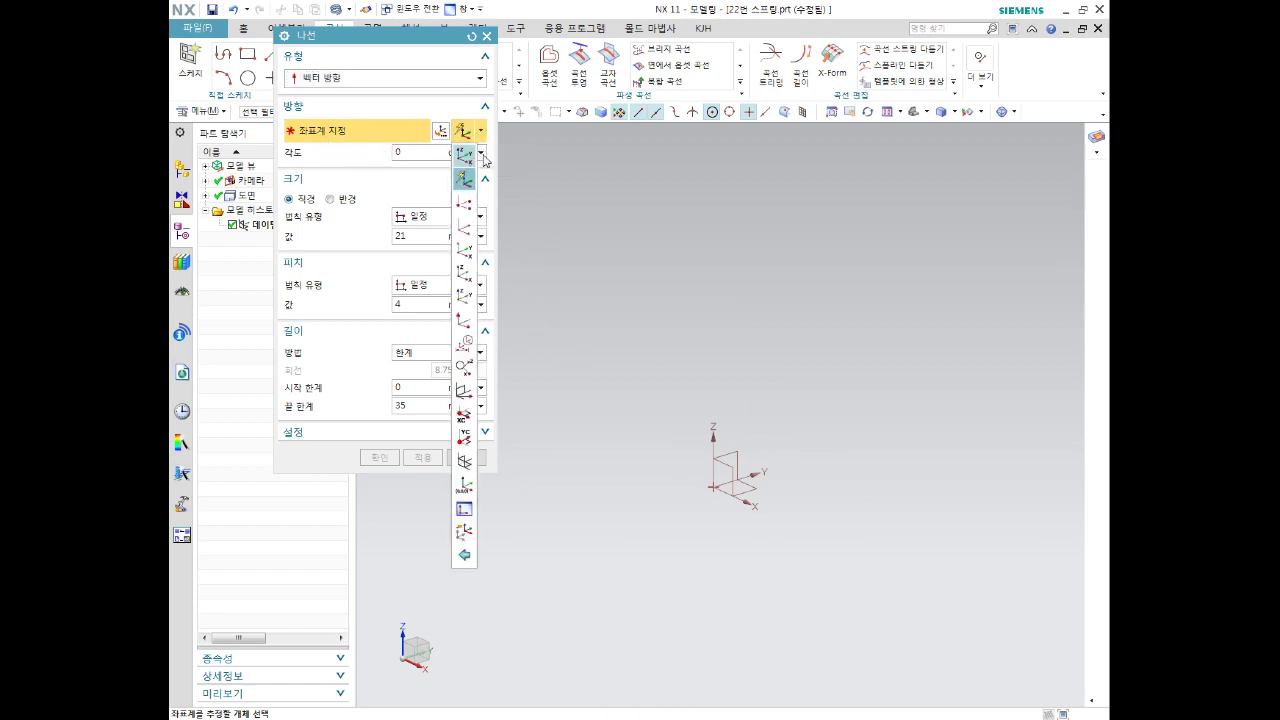
left_click(465, 181)
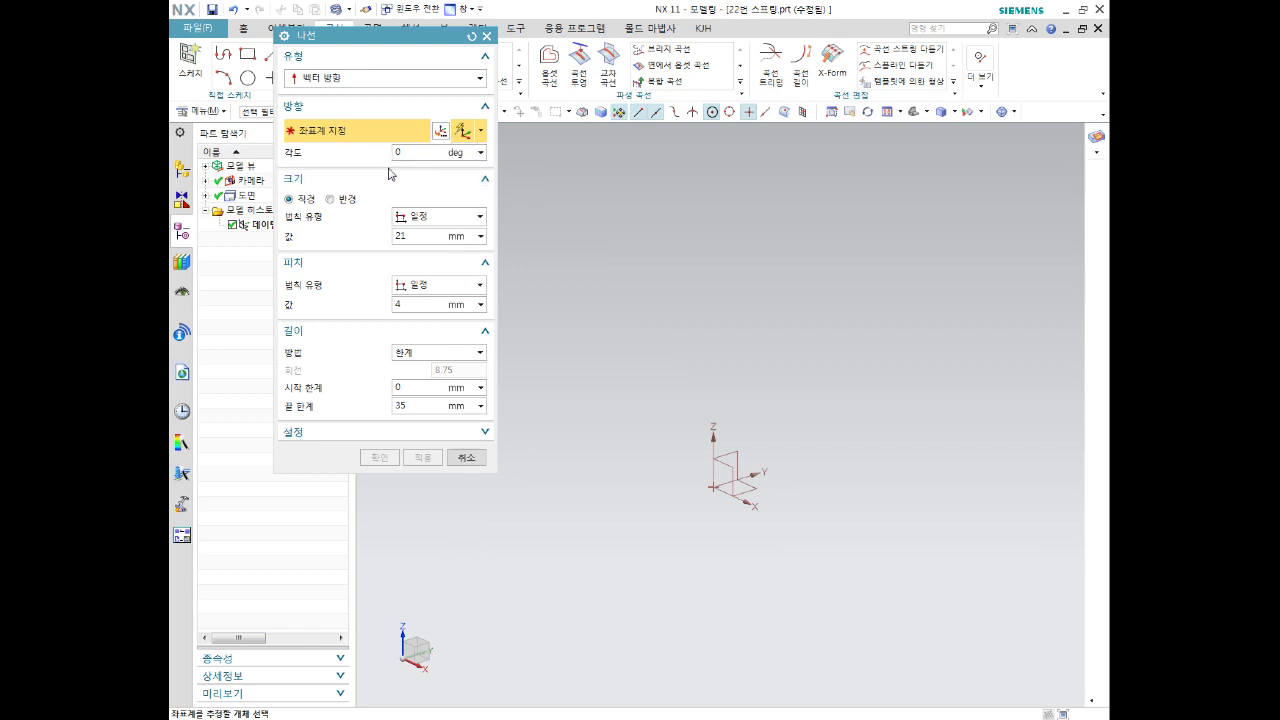
left_click(720, 478)
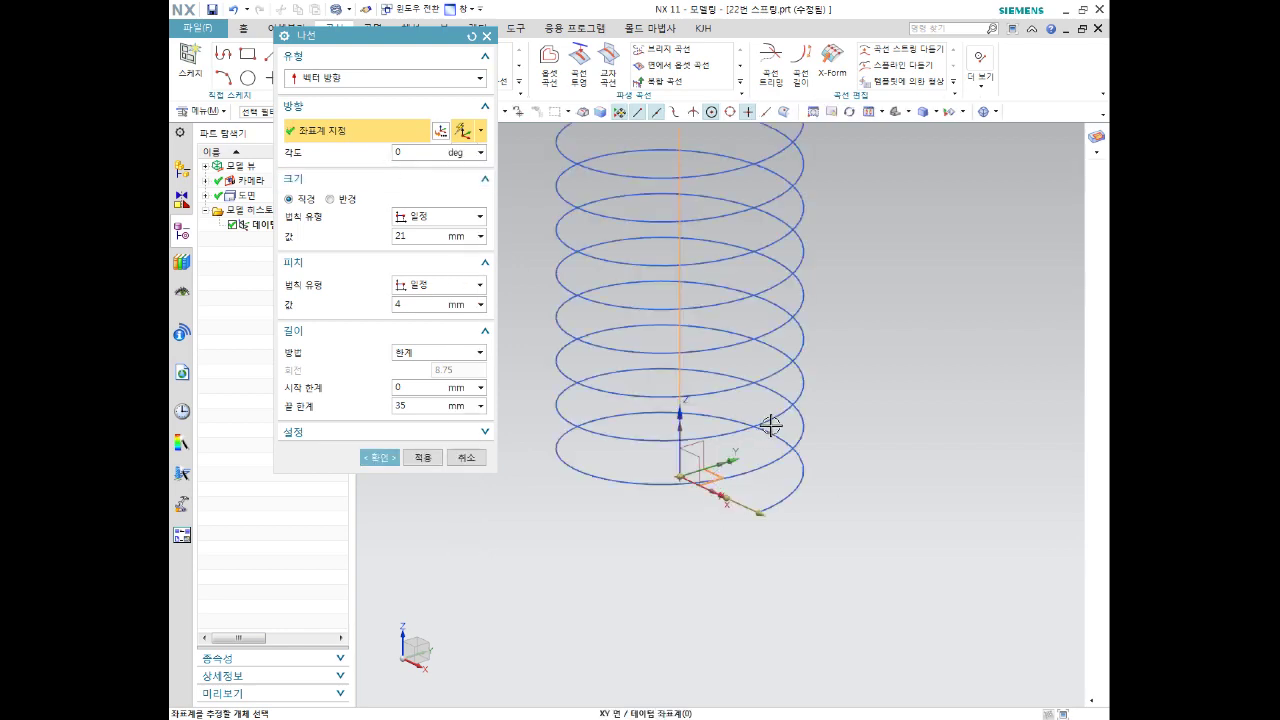
- Recheck the Vector direction type and fit the 21 mm, 4 mm-pitch helix preview in view
scroll(768, 424, "down", 2)
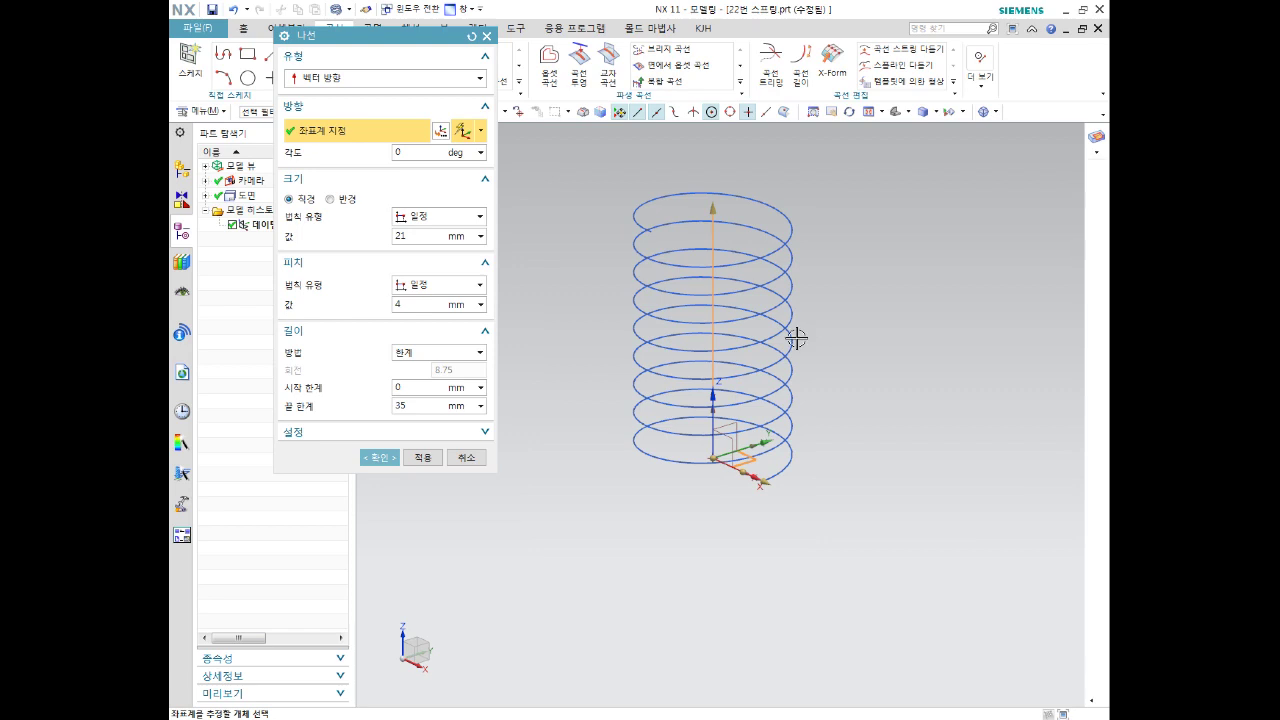
middle_click_drag(789, 331, 787, 394, "shift")
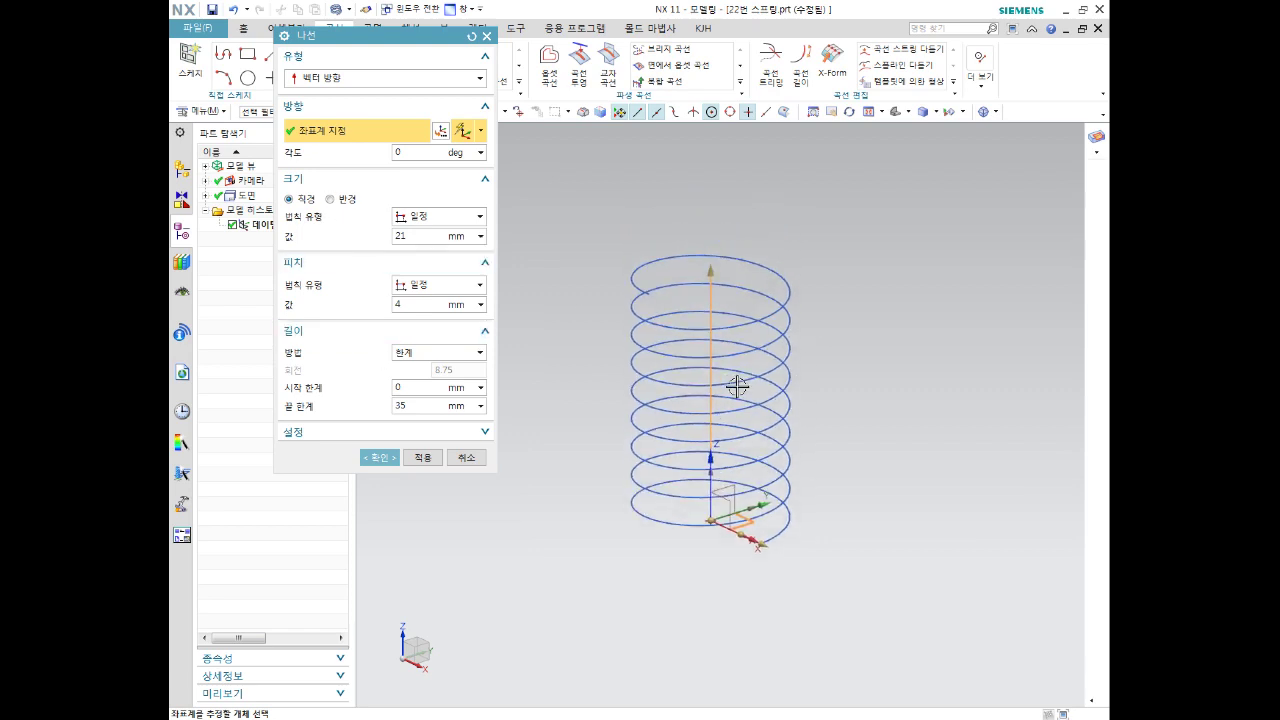
left_click(320, 80)
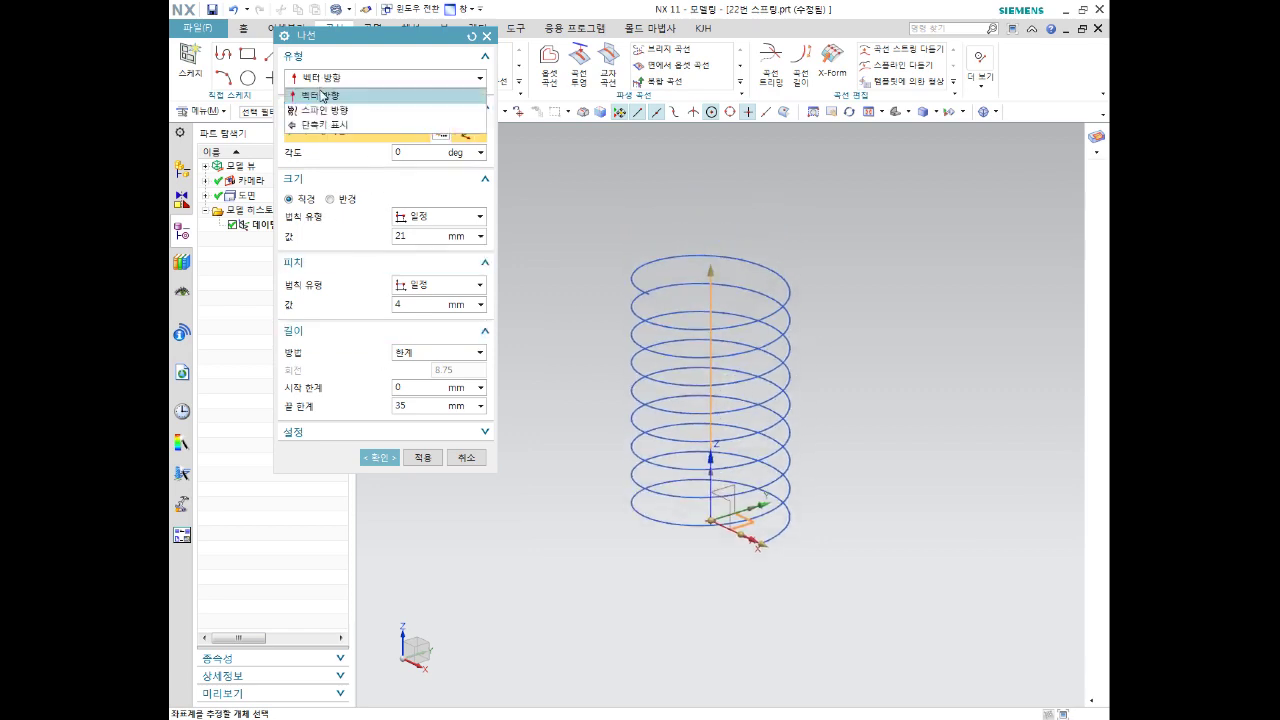
left_click(322, 95)
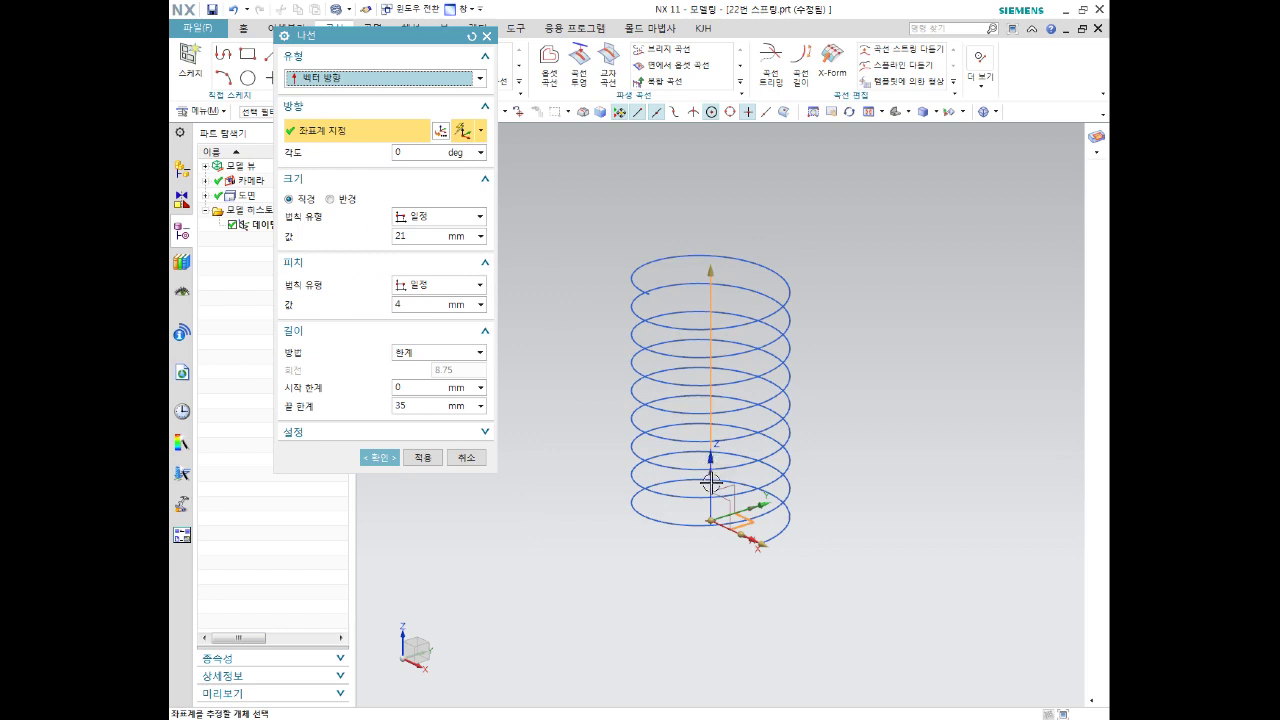
scroll(710, 482, "up", 3)
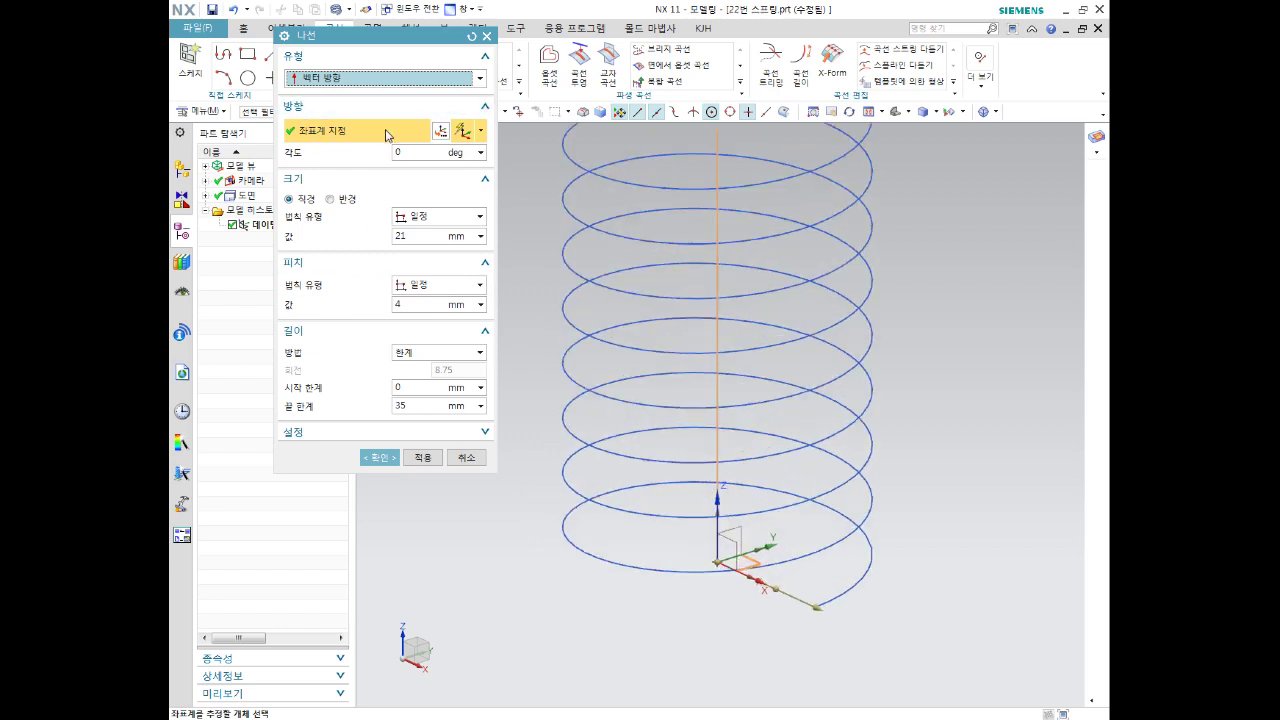
scroll(800, 576, "up", 2)
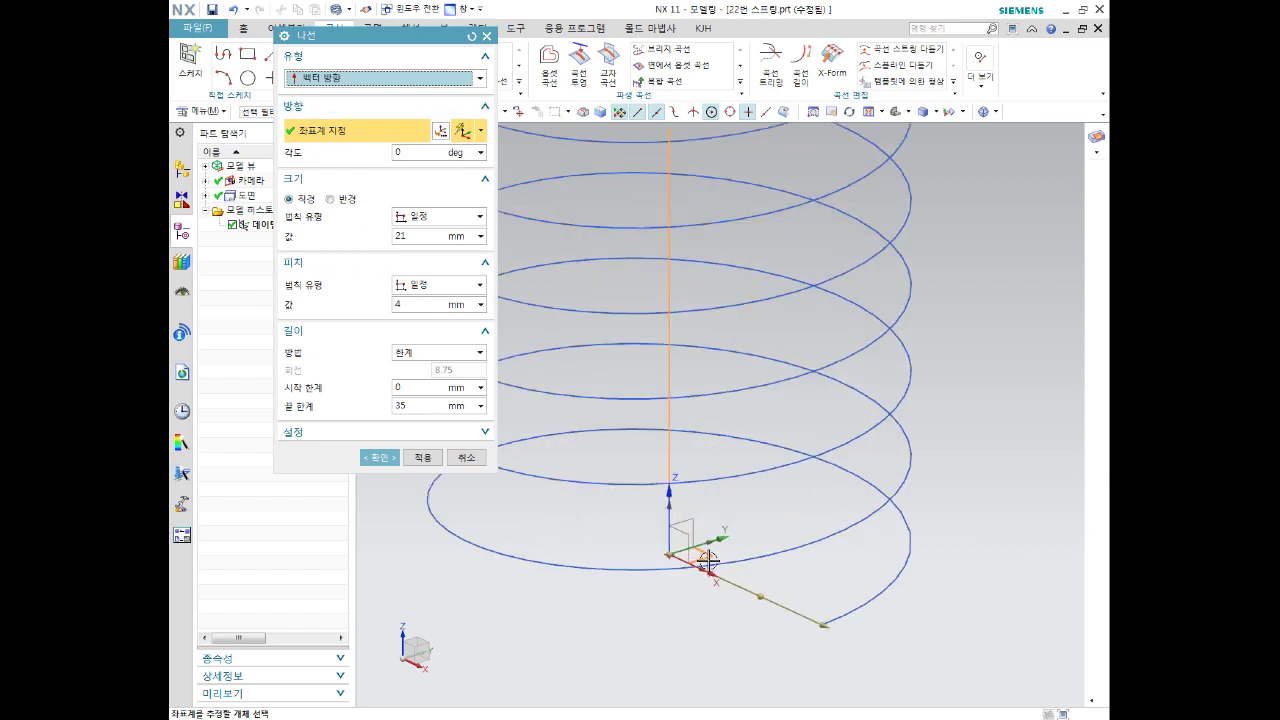
scroll(707, 561, "down", 6)
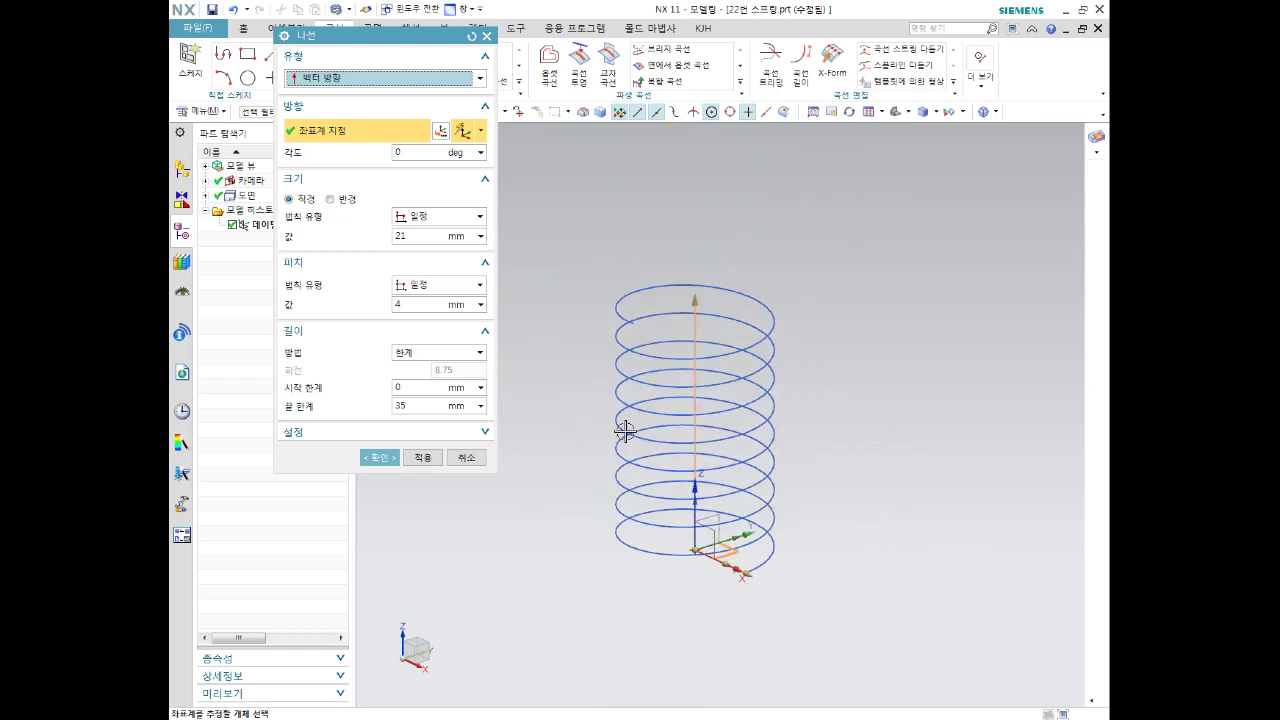
key("ctrl+f")
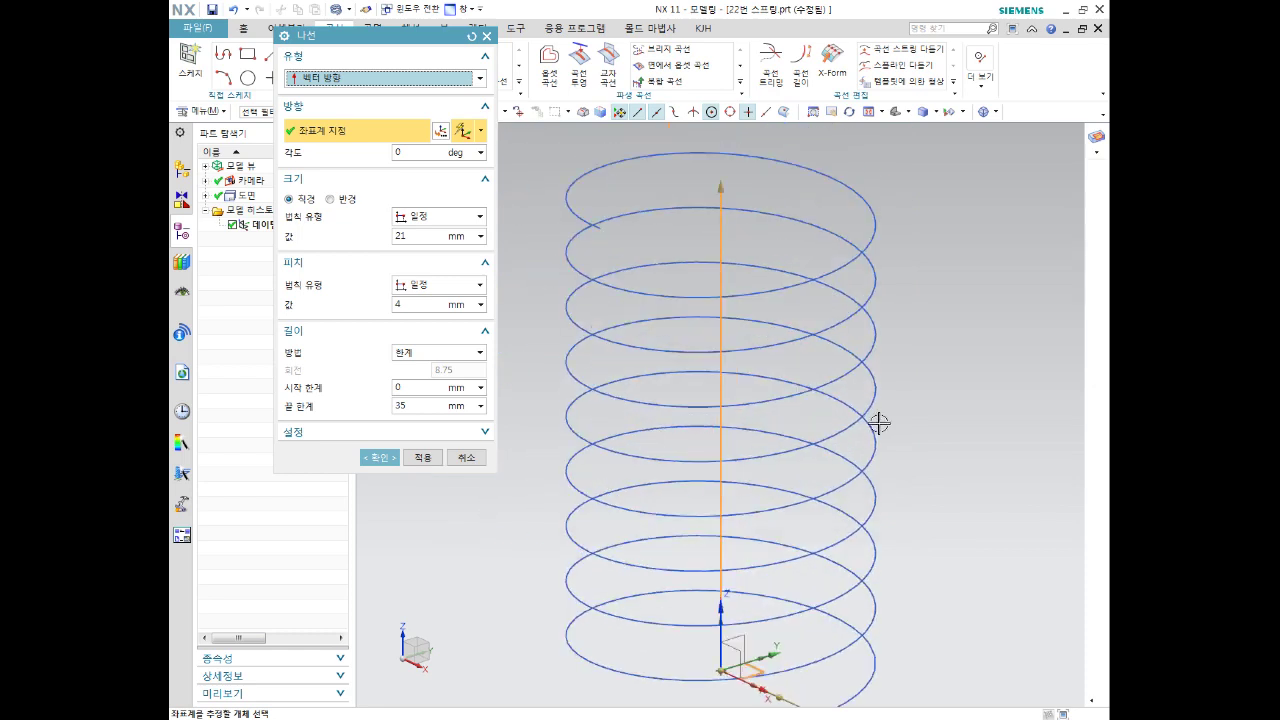
- Keep the 21 mm diameter and change the helix pitch to 5 mm
left_click(412, 236)
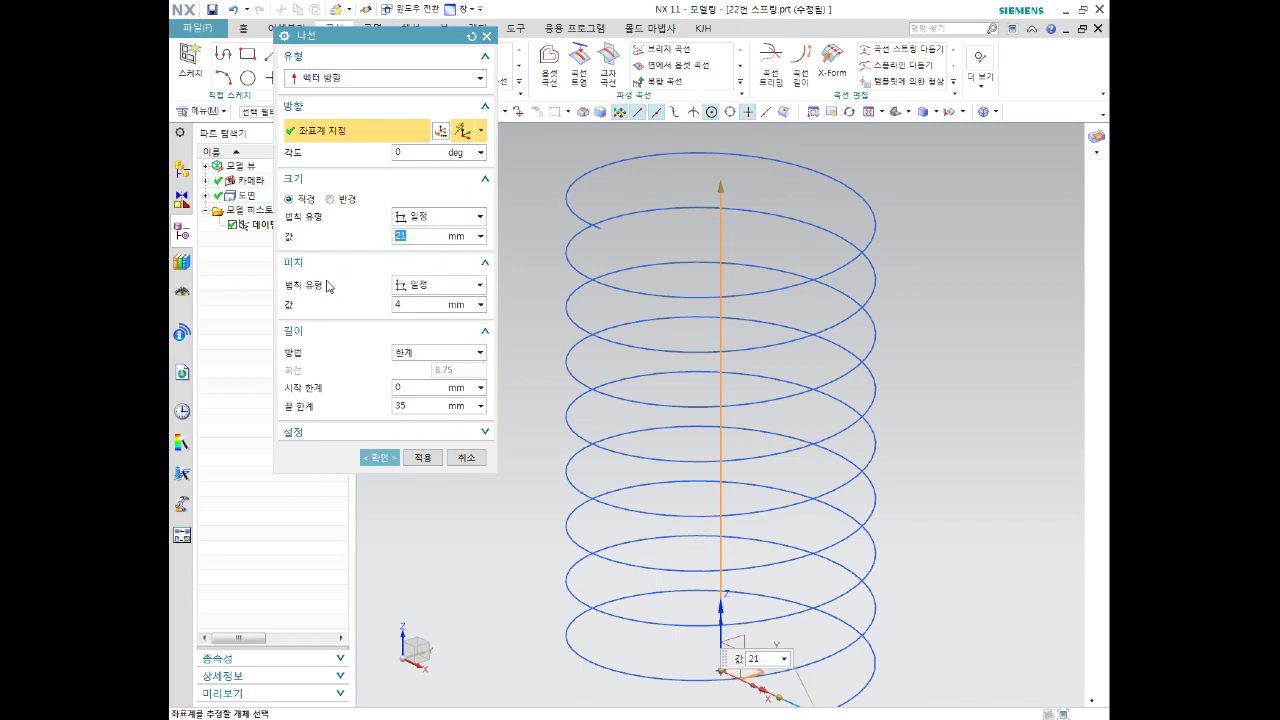
left_click(397, 304)
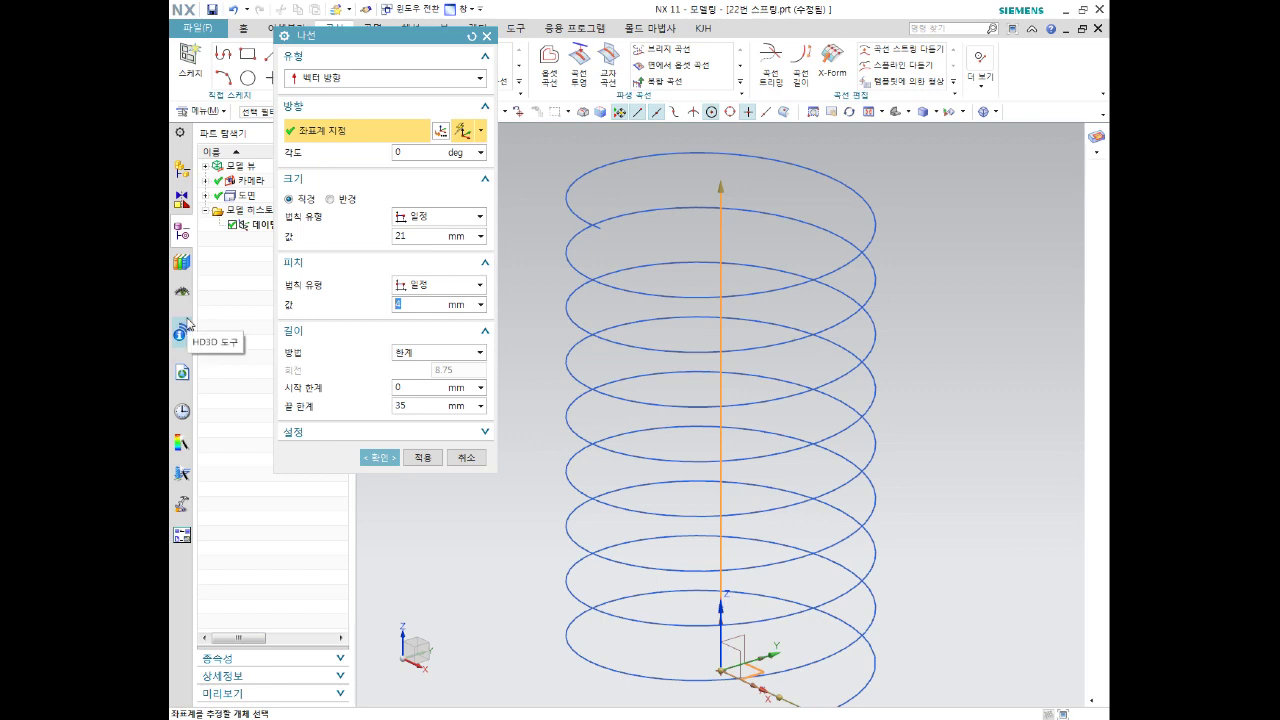
type("5")
key("Return")
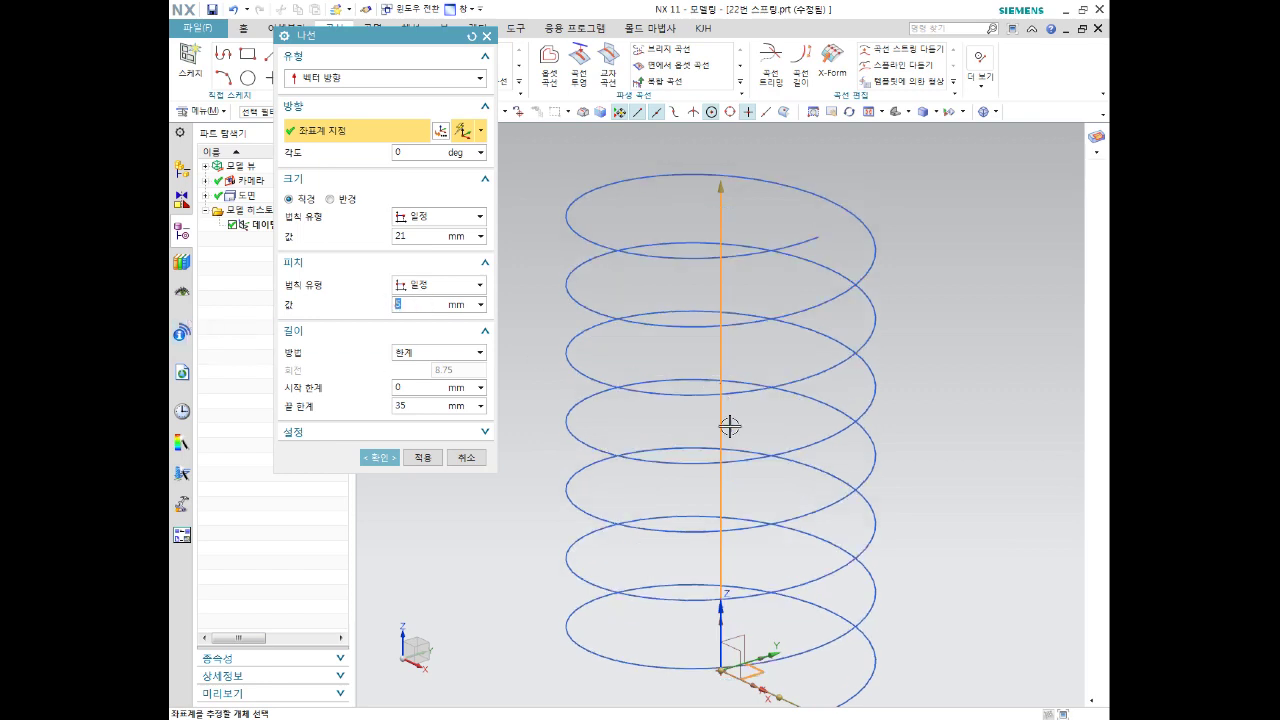
scroll(838, 378, "down", 1)
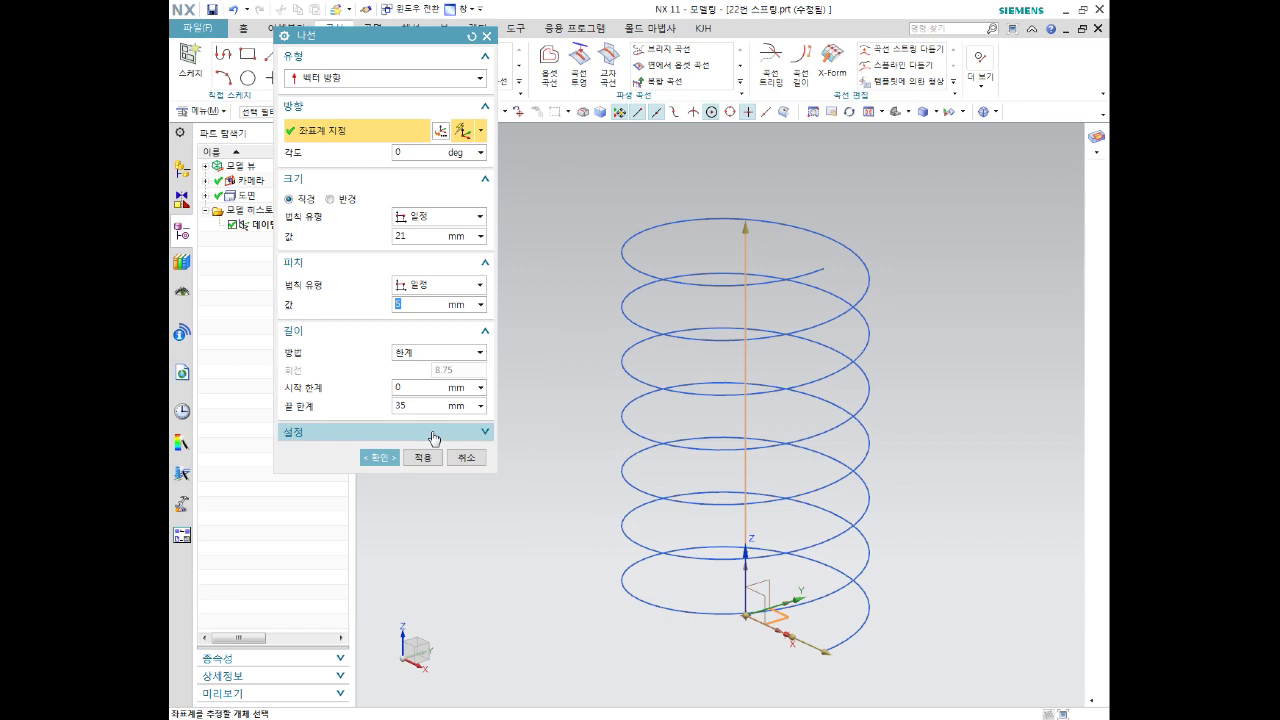
- Confirm length limits 0 to 35 mm and start angle 0, then create the helix
left_click(485, 179)
left_click(485, 199)
left_click(485, 219)
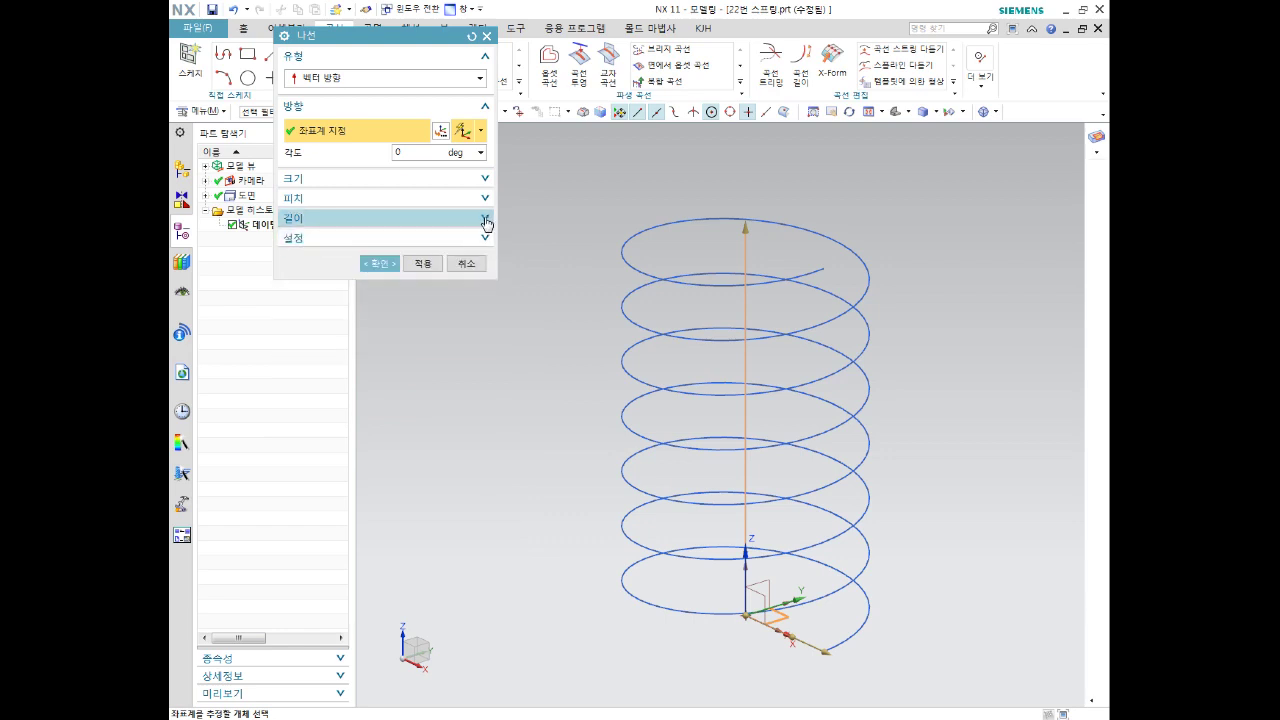
left_click(485, 219)
left_click(485, 179)
left_click(486, 262)
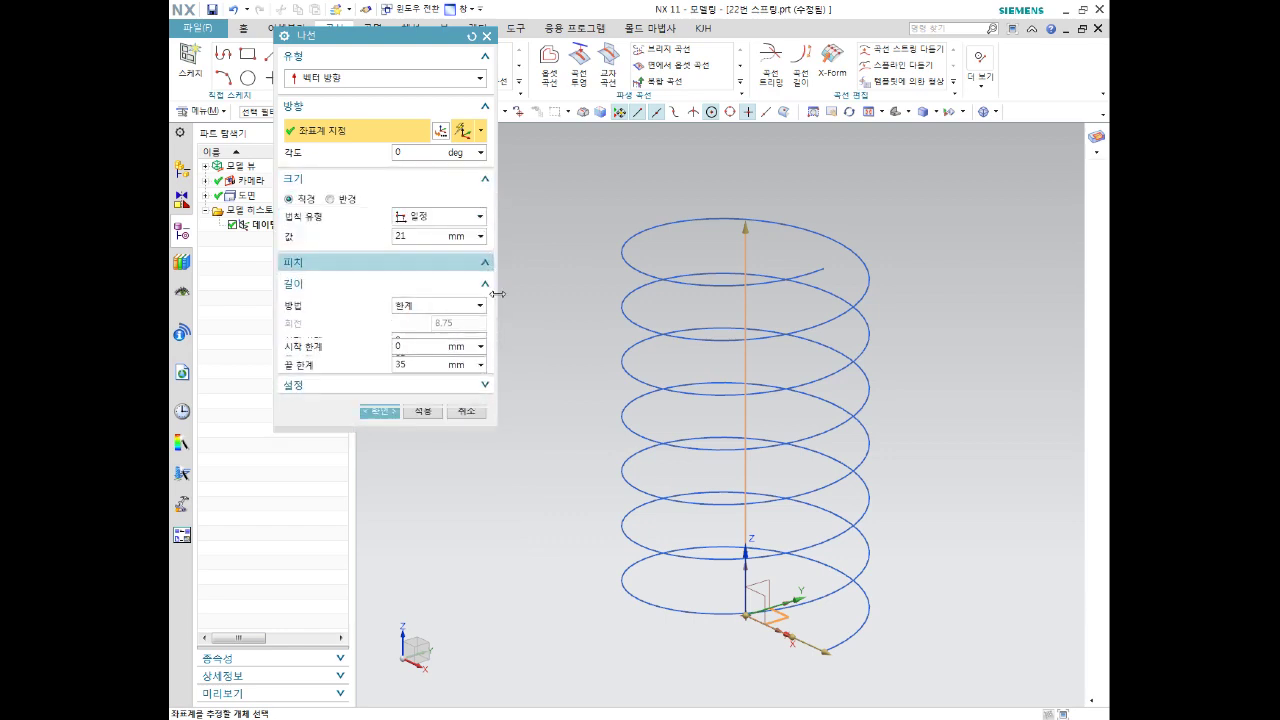
left_click(284, 335)
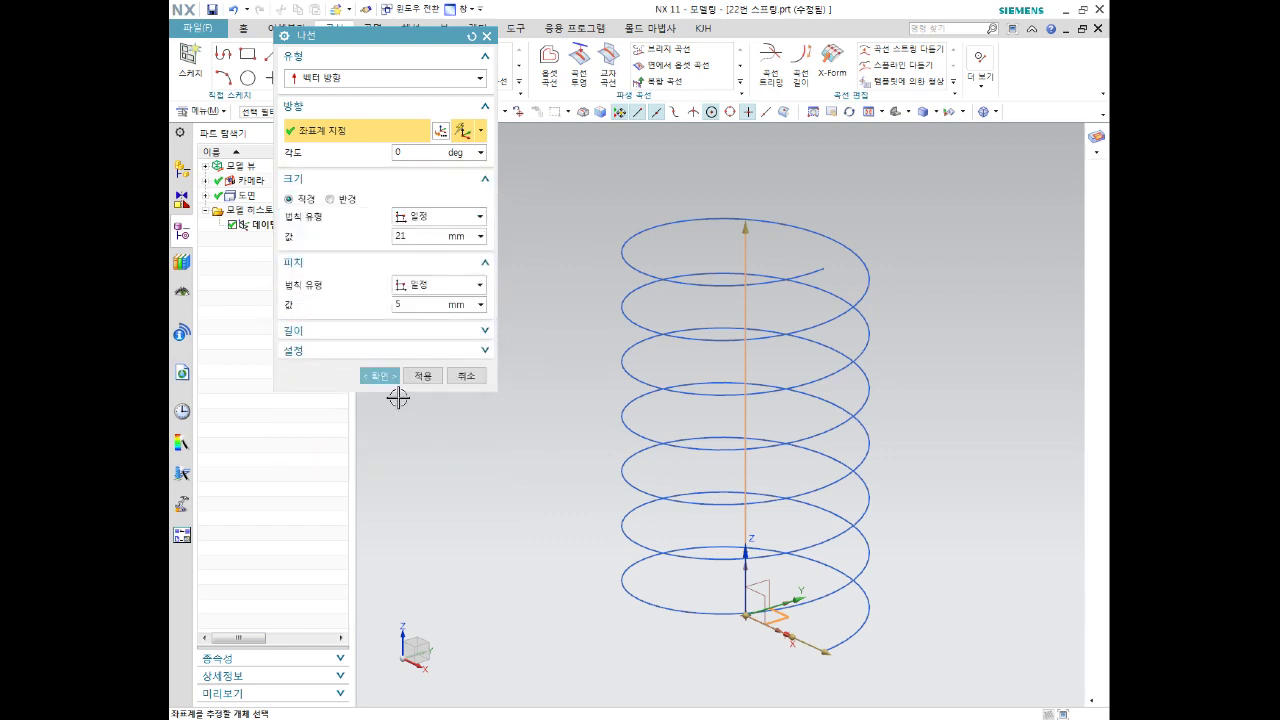
left_click(450, 330)
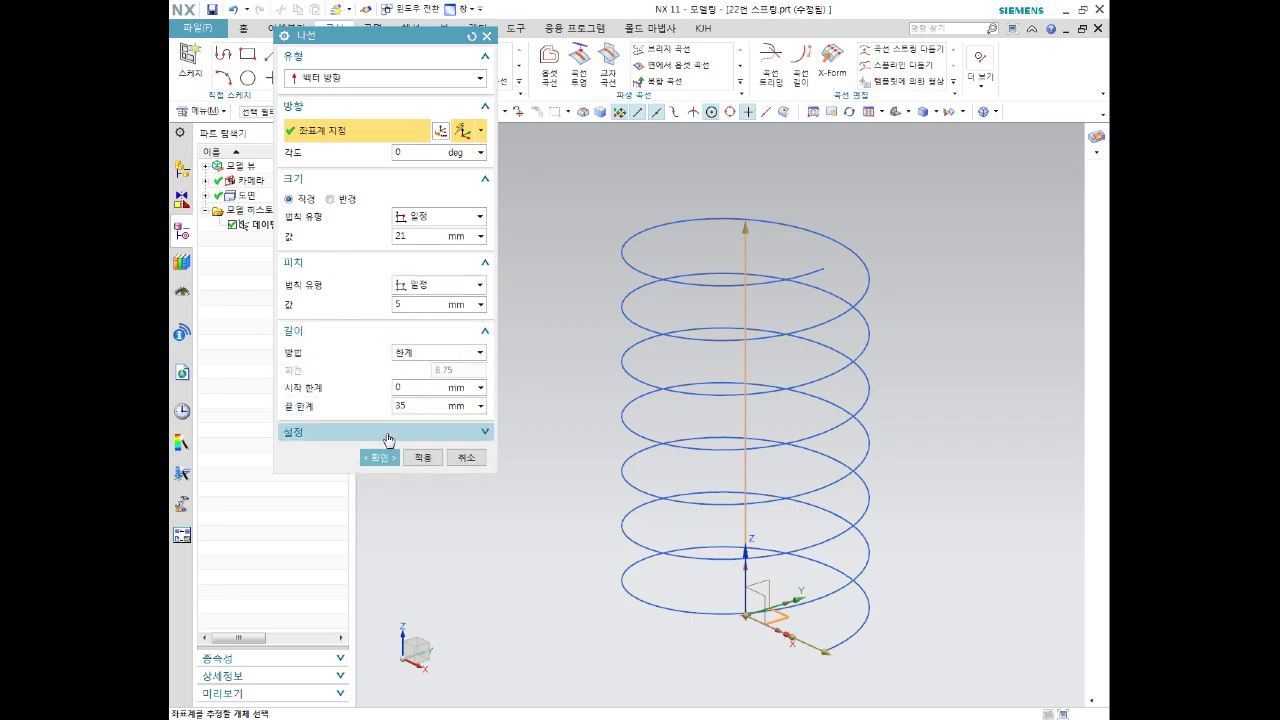
left_click(427, 407)
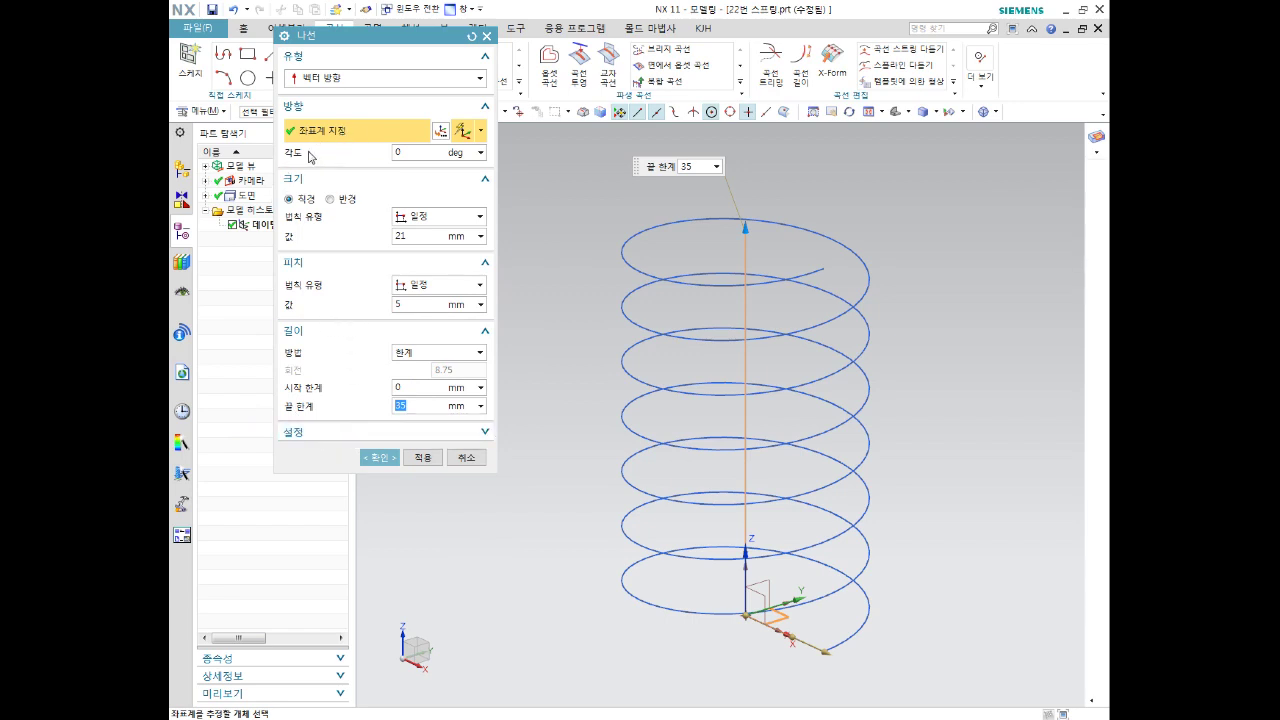
left_click(425, 156)
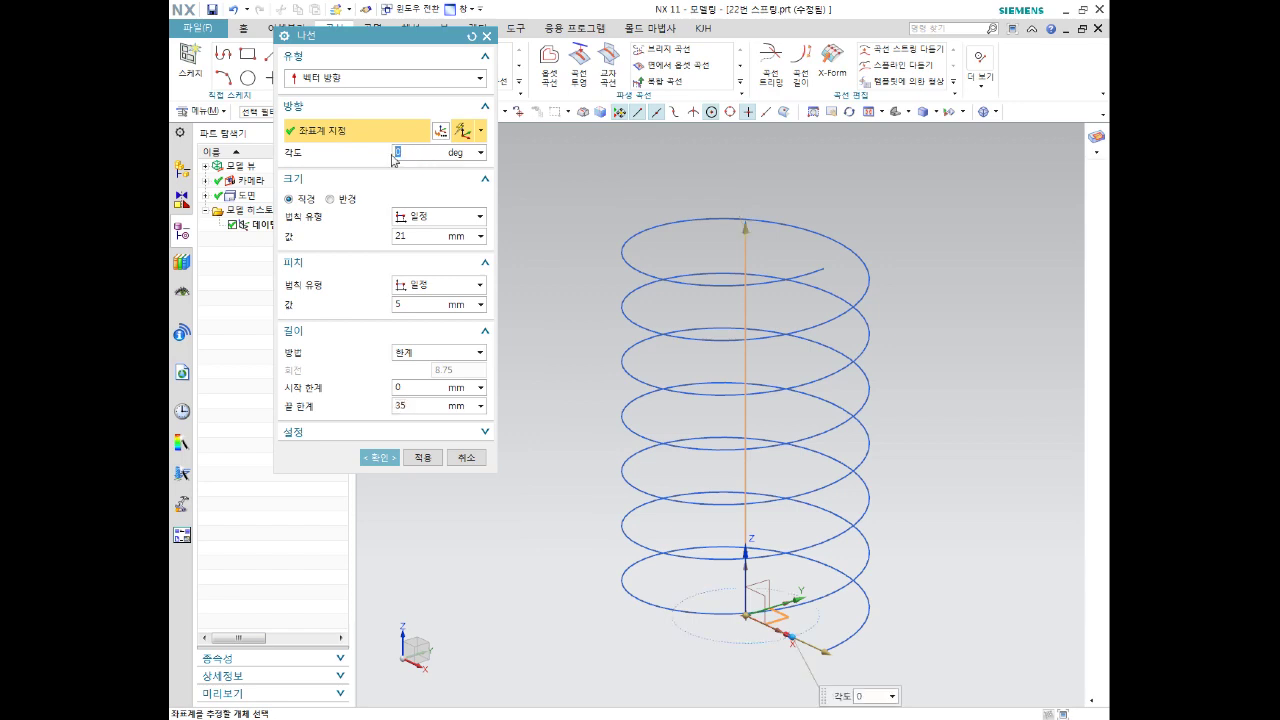
left_click(382, 458)
key("ctrl+f")
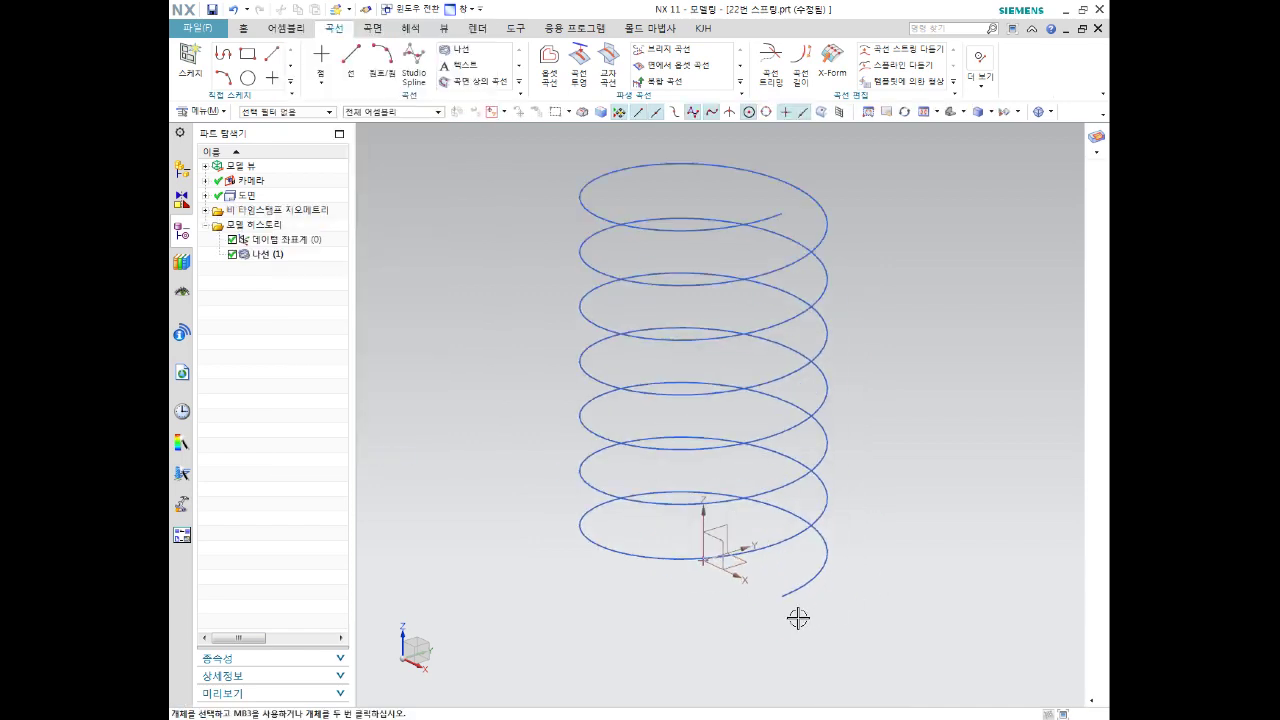
- Orbit the new helix to an upright side view
left_click(784, 599)
mouse_move(794, 594)
middle_mouse_down()
mouse_move(840, 506)
mouse_move(823, 560)
middle_mouse_up()
scroll(763, 503, "up", 3)
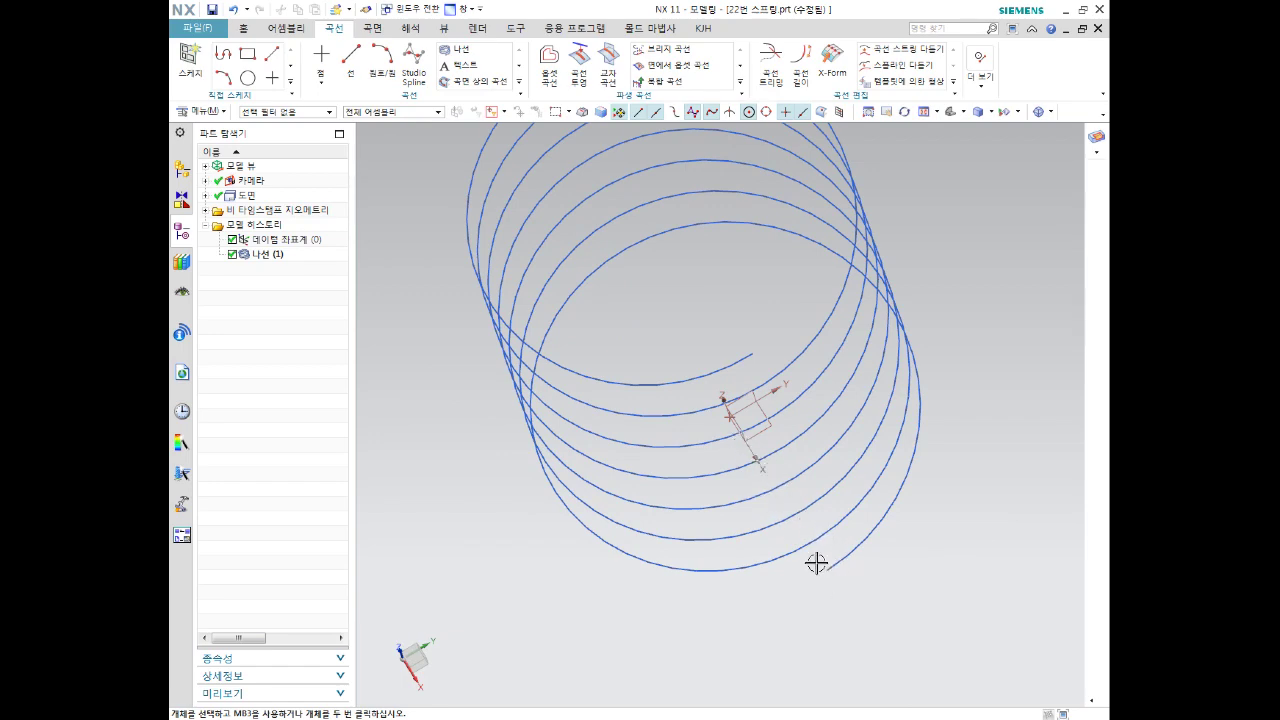
scroll(845, 520, "down", 3)
mouse_move(857, 503)
middle_mouse_down()
mouse_move(860, 420)
mouse_move(894, 423)
middle_mouse_up()
scroll(894, 423, "up", 2)
scroll(894, 477, "down", 2)
scroll(889, 503, "up", 2)
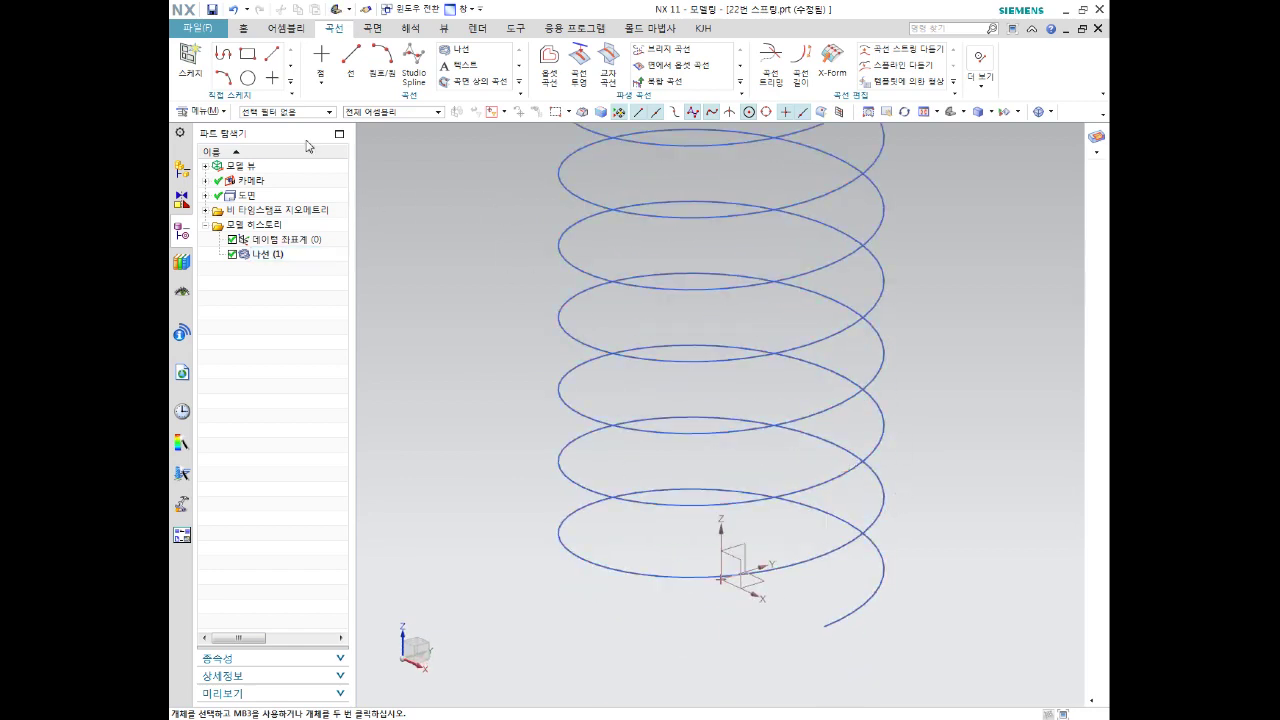
- Start a sketch on the datum CSYS XZ plane at the helix base
left_click(190, 62)
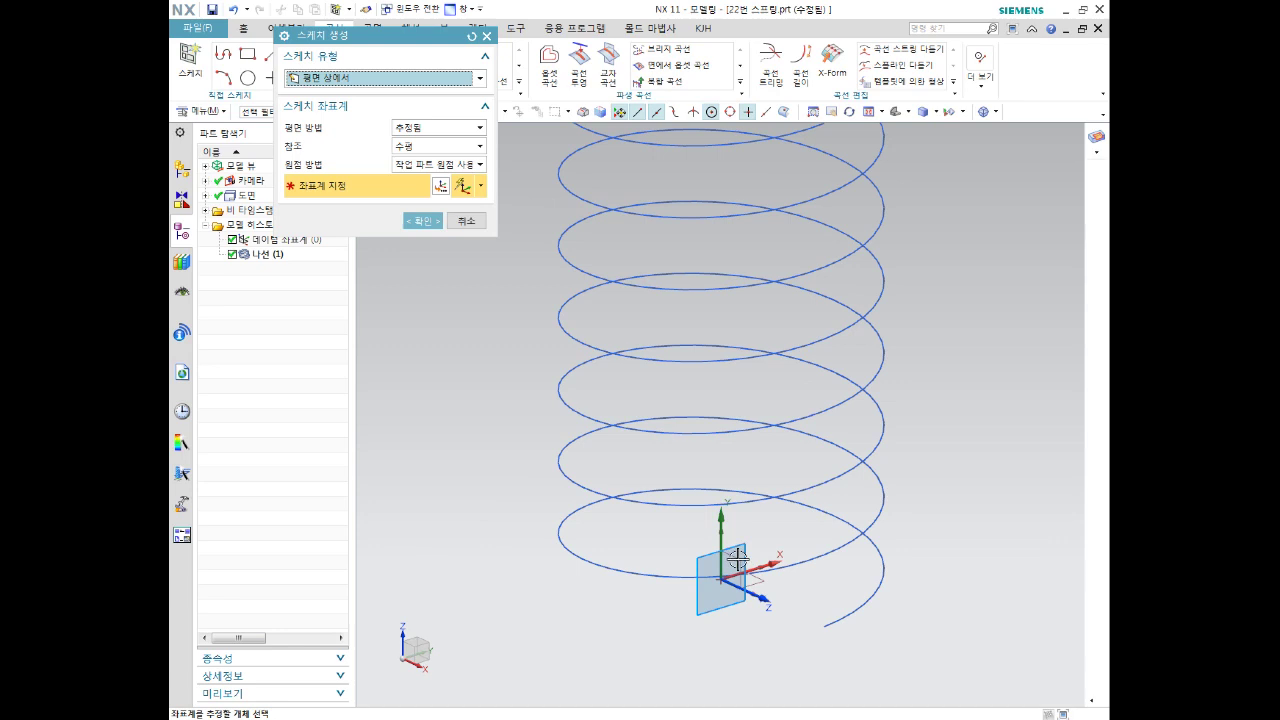
left_click(737, 559)
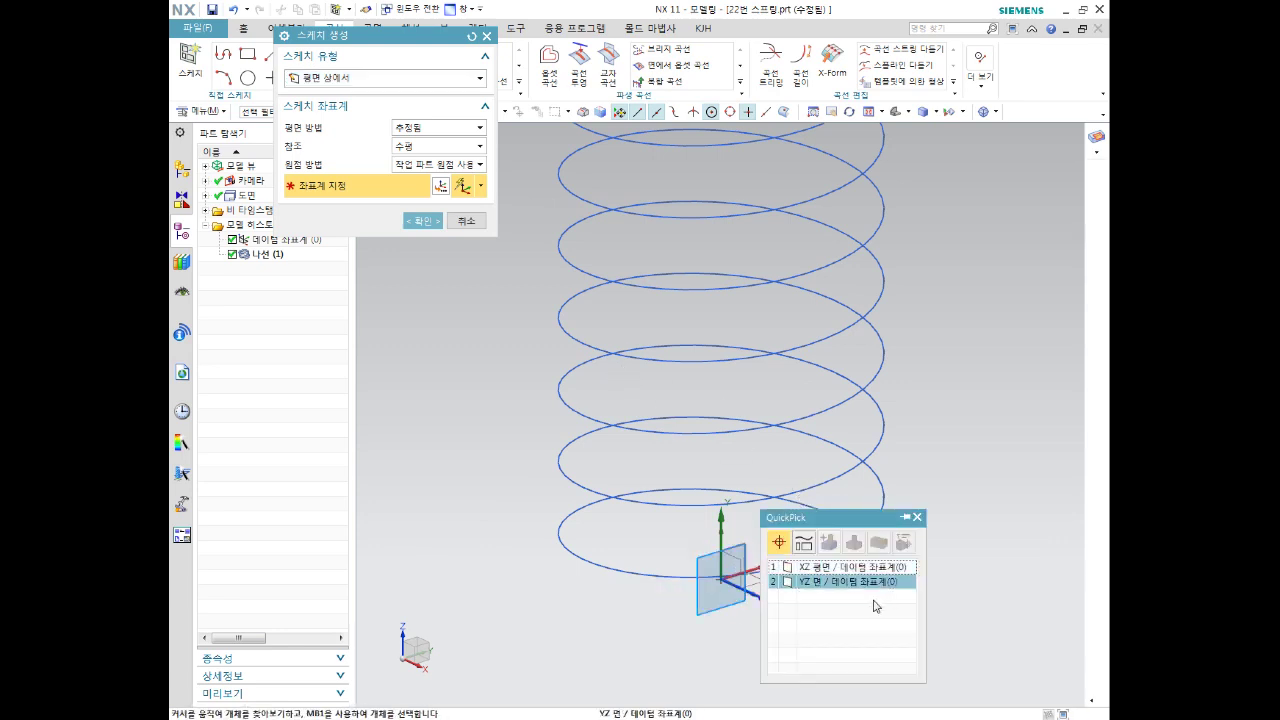
left_click(850, 566)
left_click(423, 220)
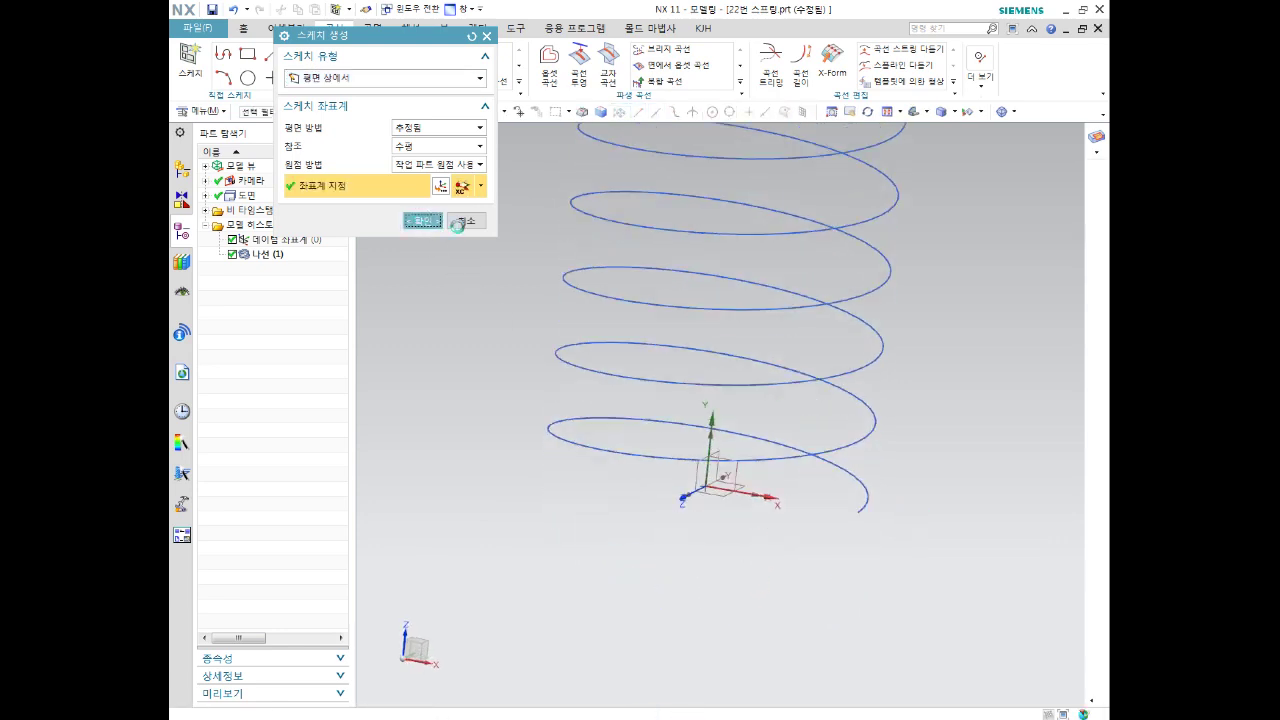
scroll(926, 386, "down", 1)
scroll(880, 420, "down", 3)
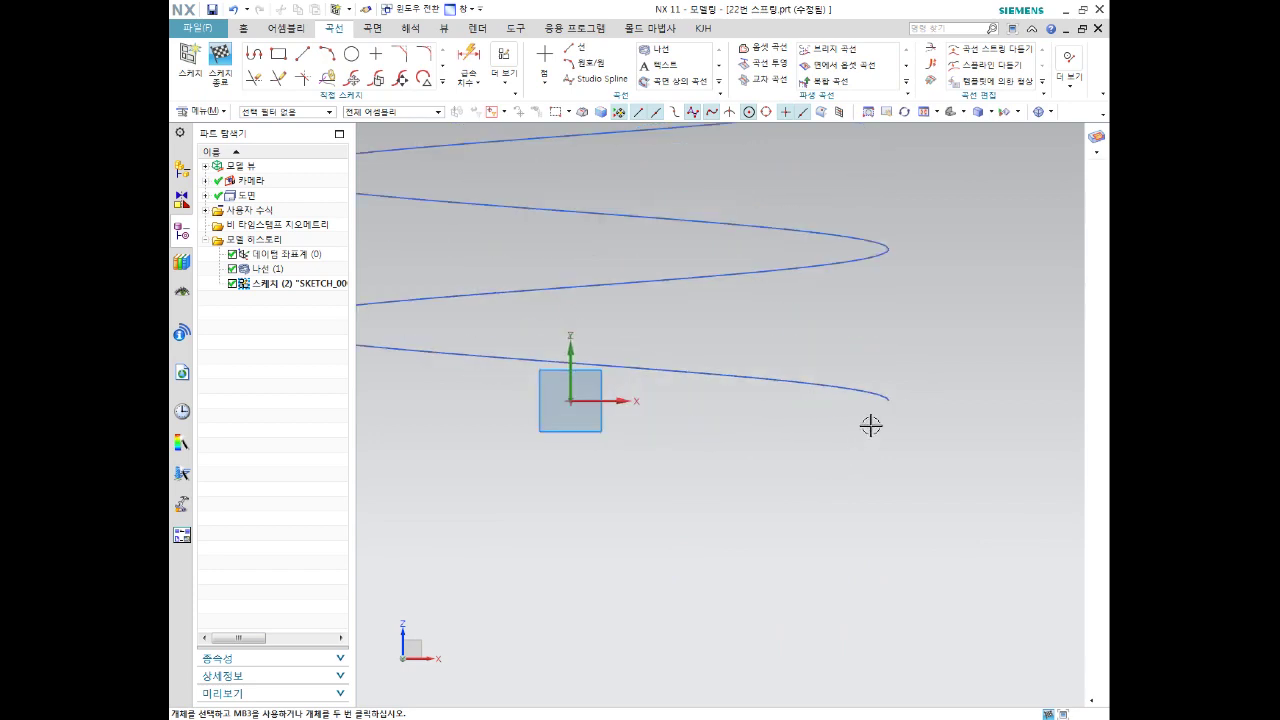
- Draw a circle centred on the helix end point
left_click(351, 53)
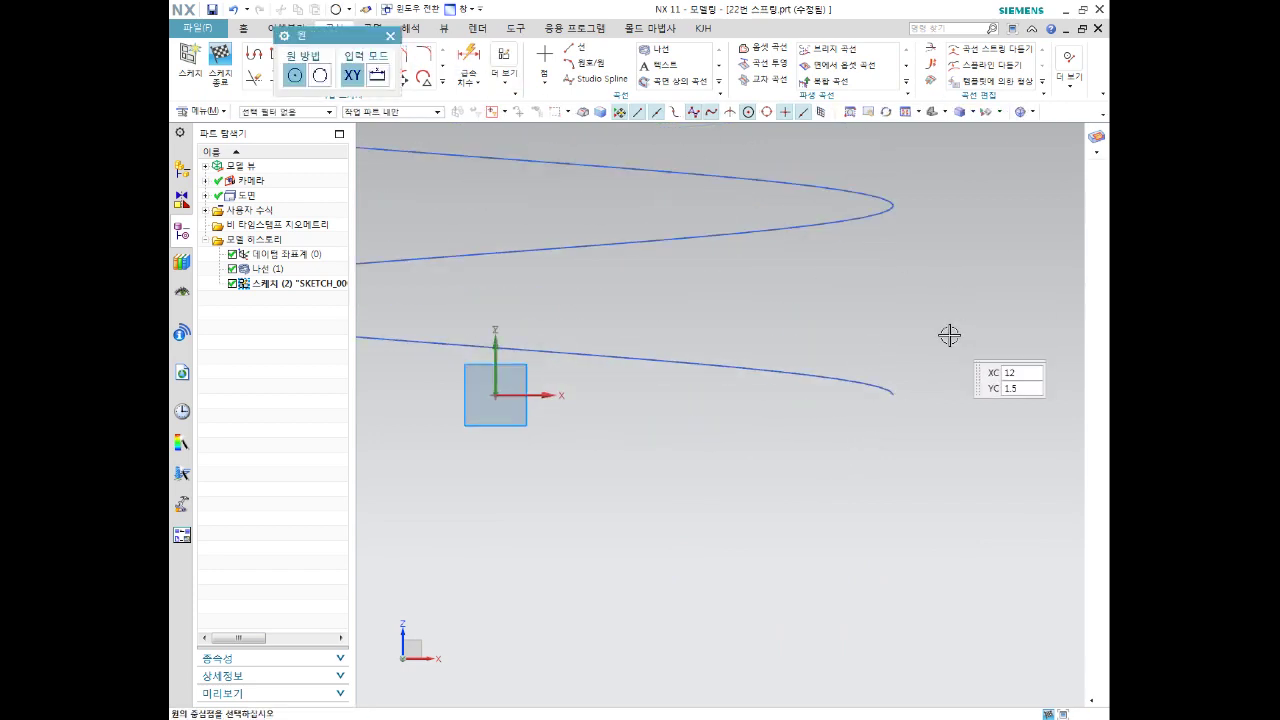
left_click(893, 395)
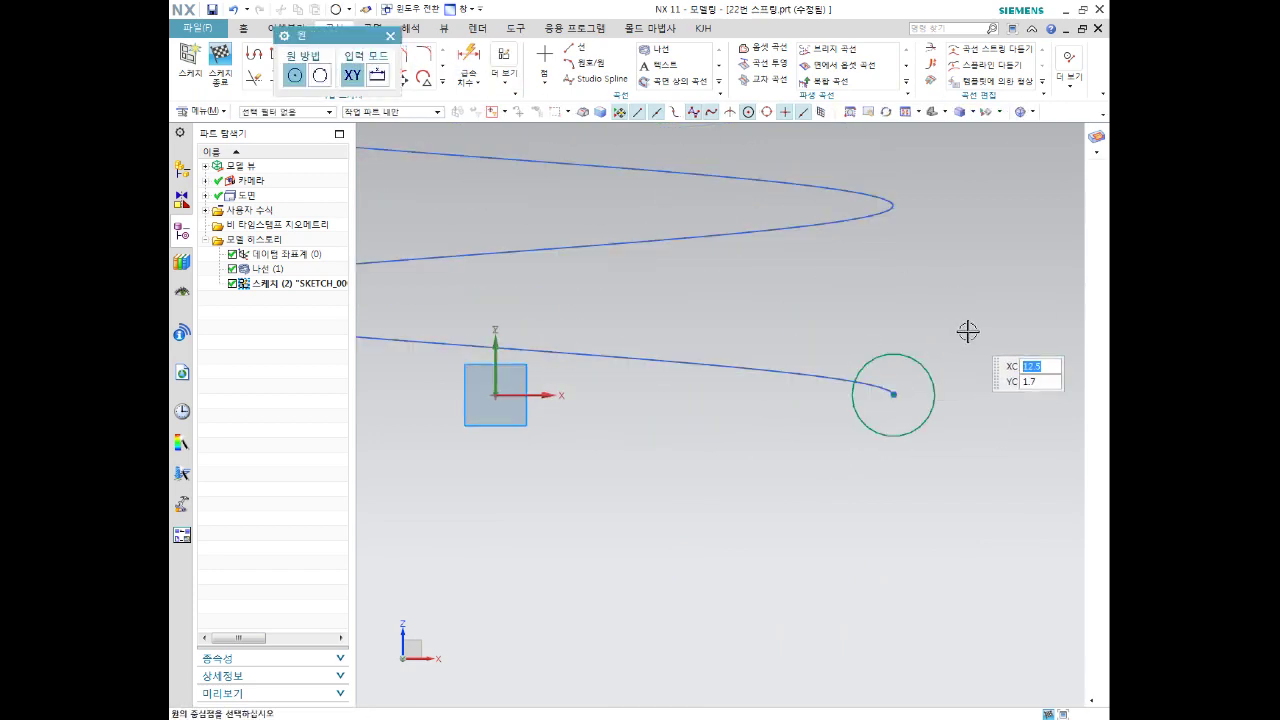
left_click(927, 371)
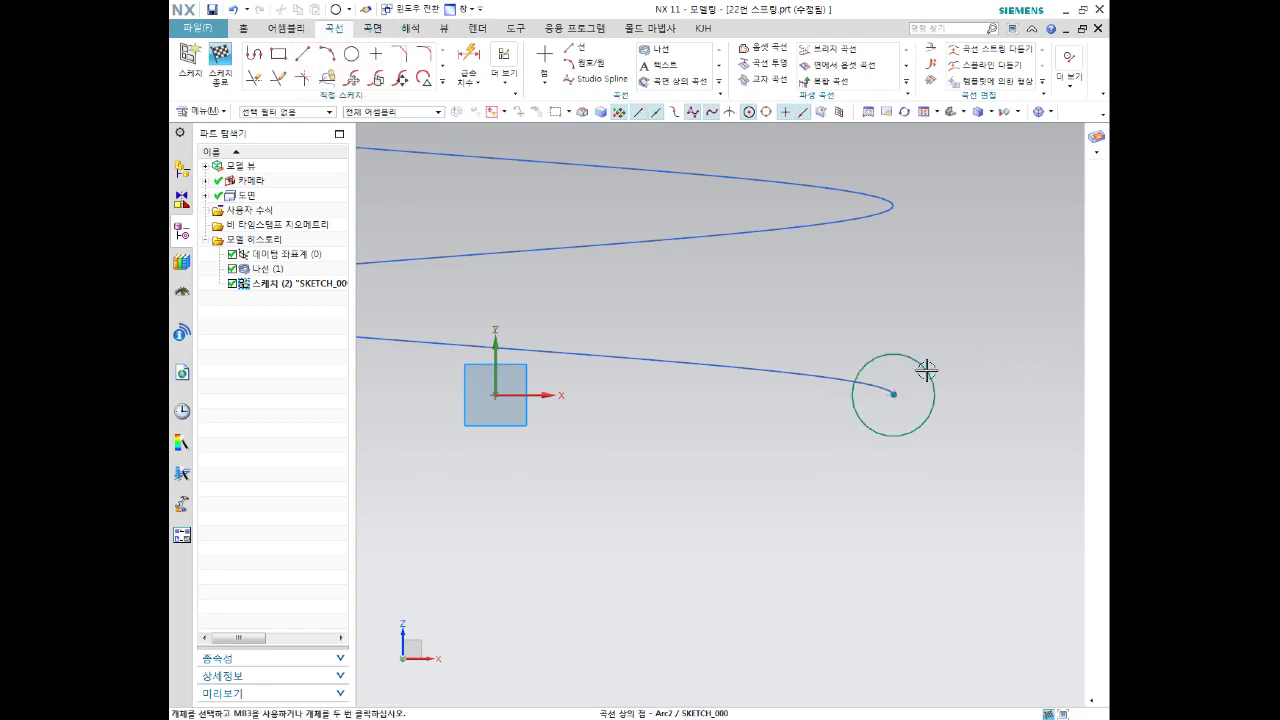
- Dimension the circle to a 3.0 mm diameter and finish the sketch
key("d")
left_click(927, 371)
key("Escape")
key("Escape")
key("d")
left_click(931, 377)
left_click(976, 326)
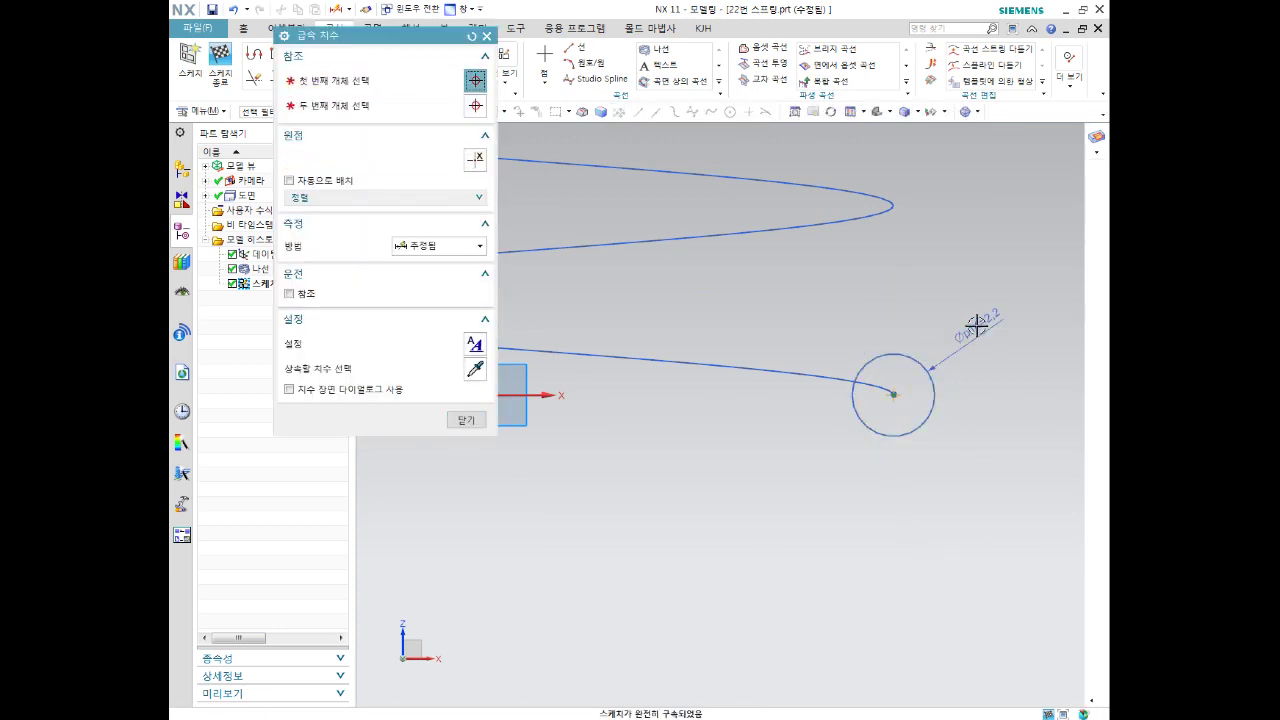
middle_click(977, 331)
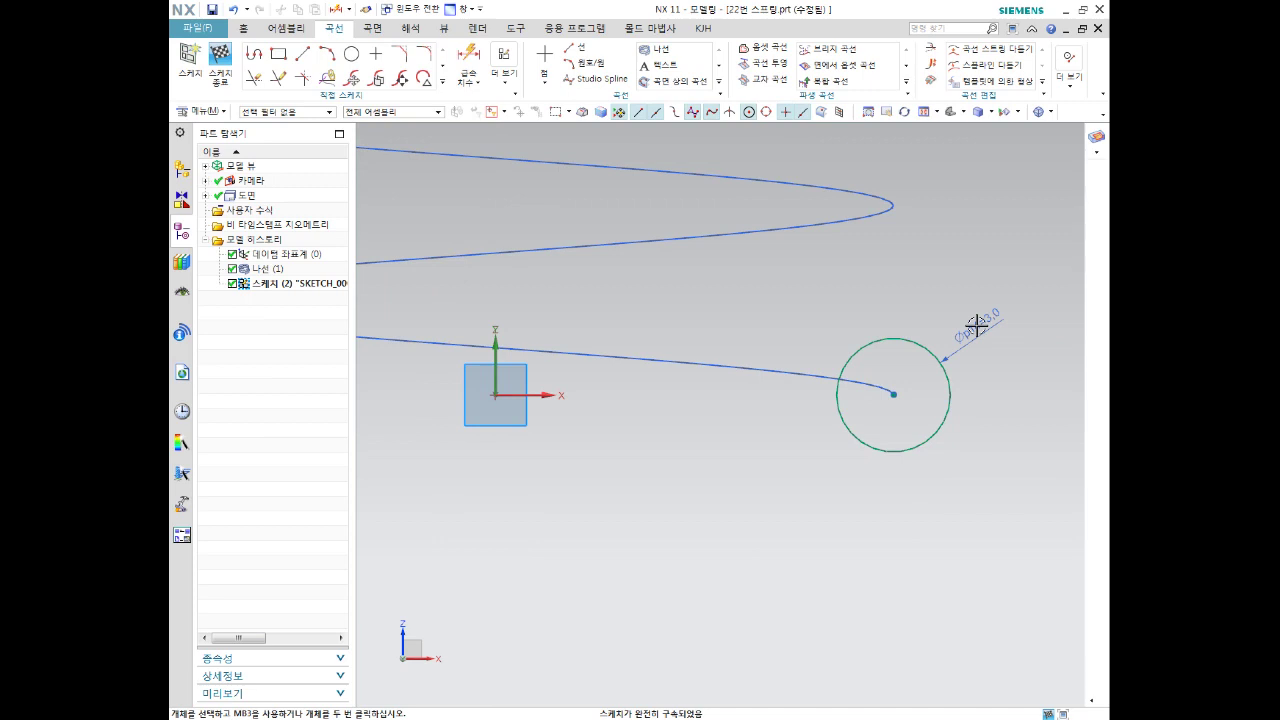
key("Home")
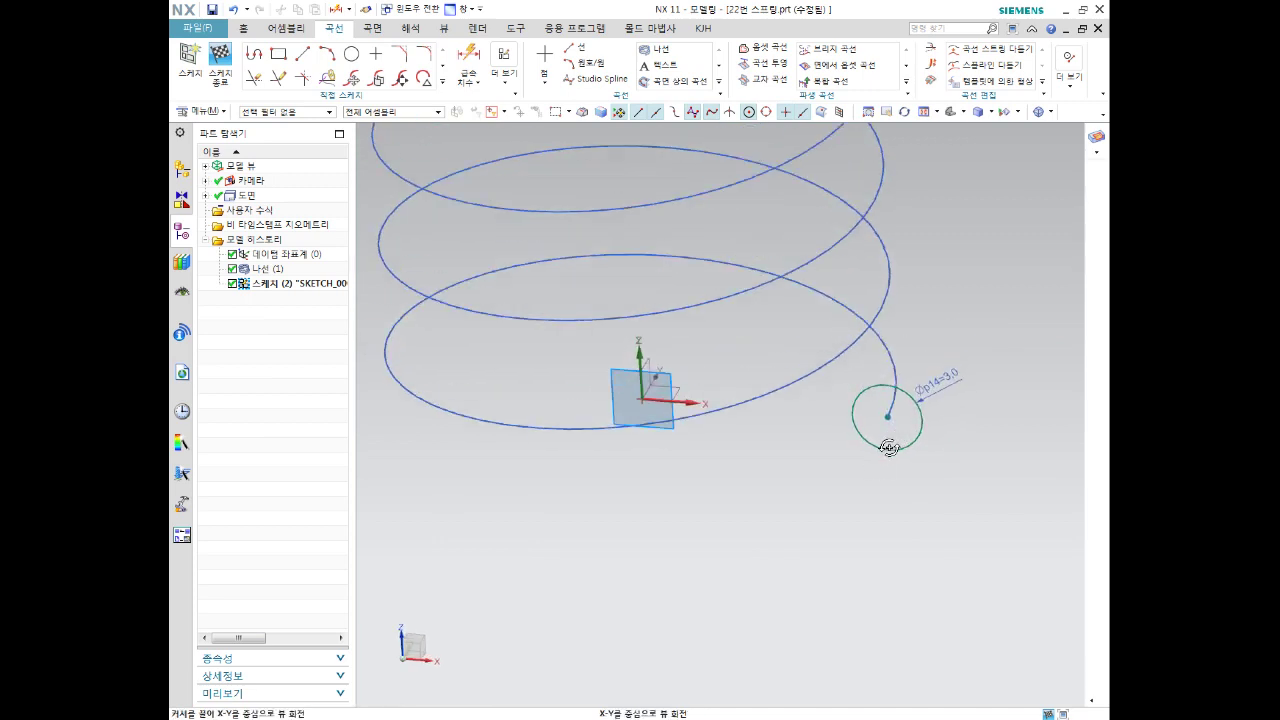
left_click(220, 60)
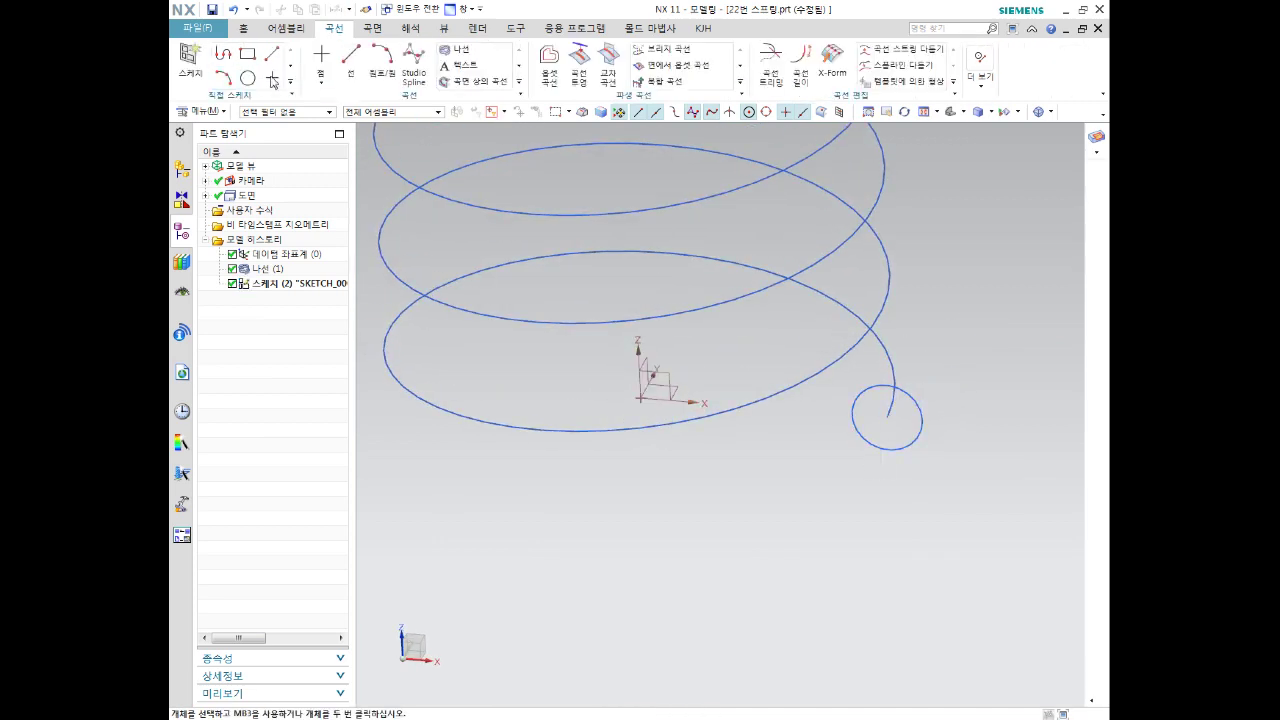
- Sweep the 3 mm circle along the helix guide with Sweep along Guide to form the solid spring
left_click(246, 30)
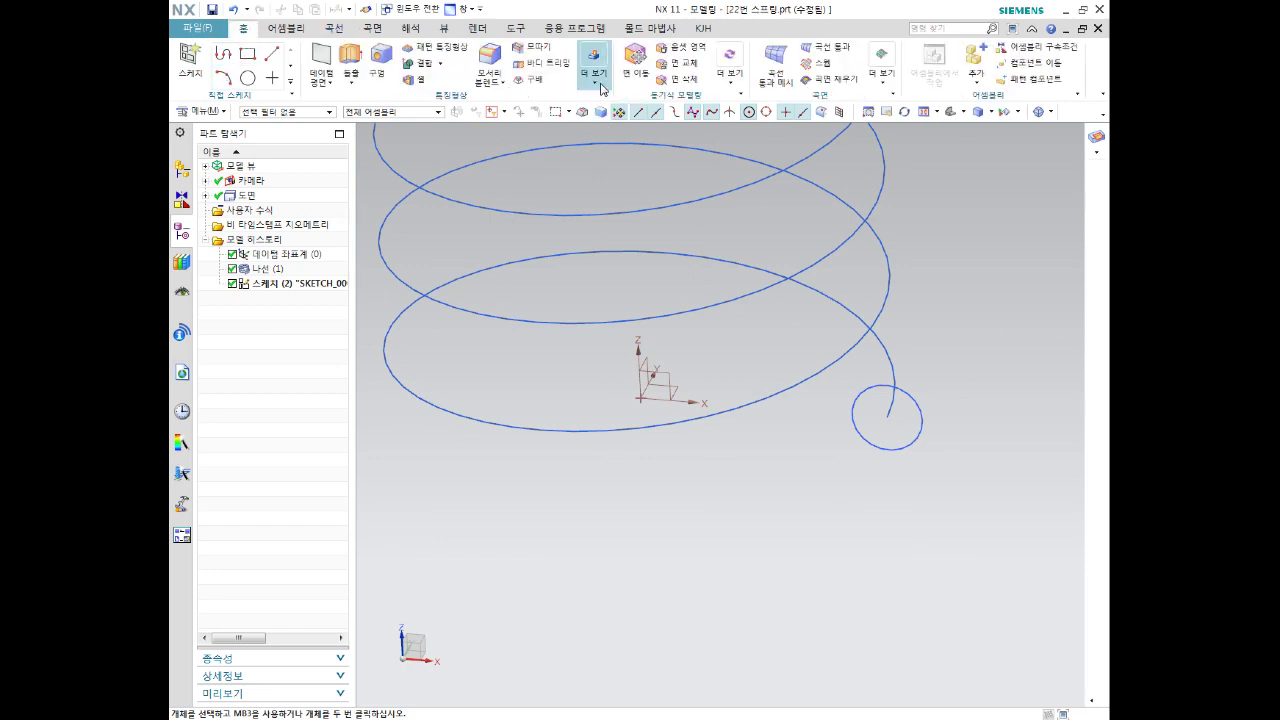
left_click(227, 115)
mouse_move(212, 183)
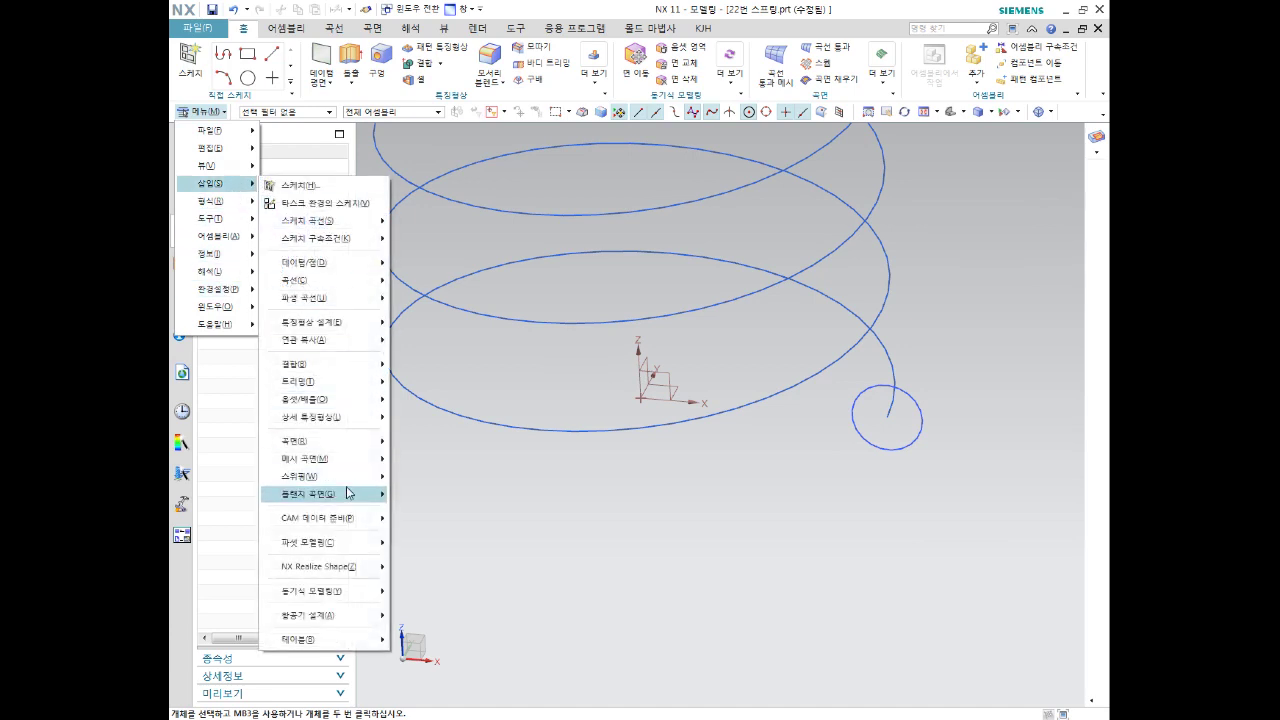
mouse_move(300, 477)
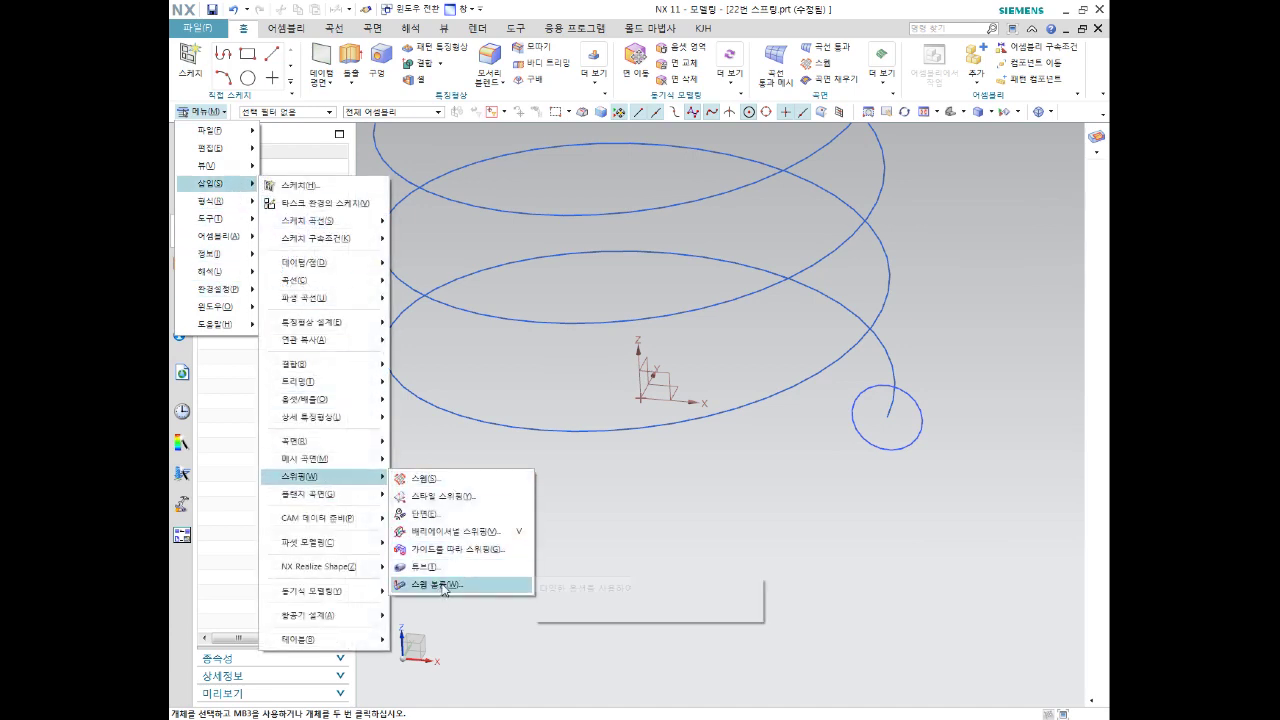
left_click(463, 561)
left_click(908, 398)
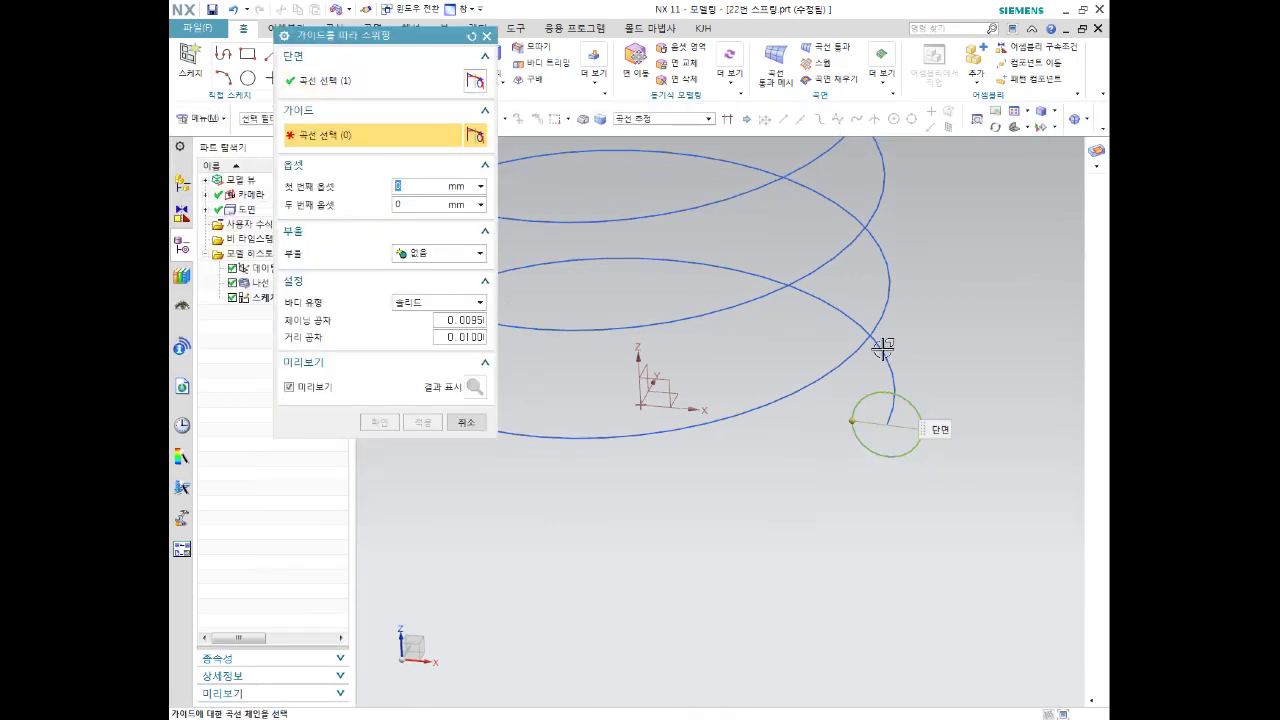
left_click(892, 361)
scroll(913, 386, "down", 5)
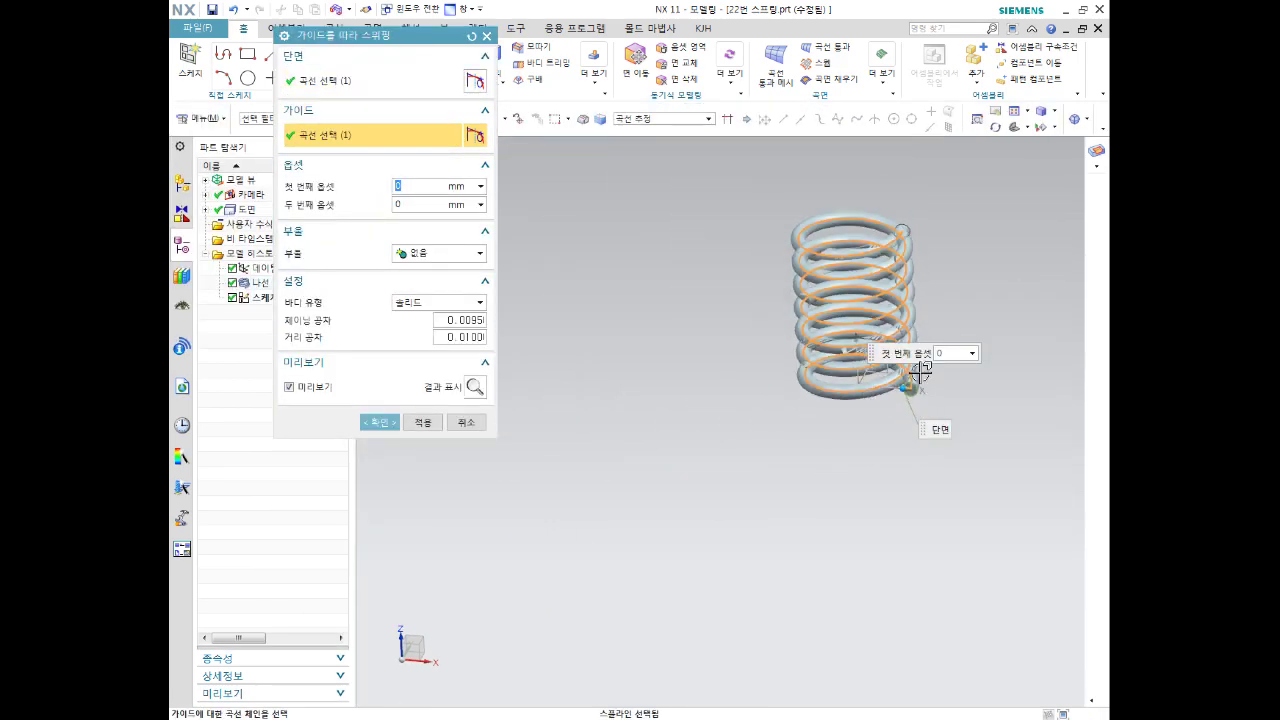
scroll(961, 212, "up", 3)
middle_click_drag(961, 212, 940, 249)
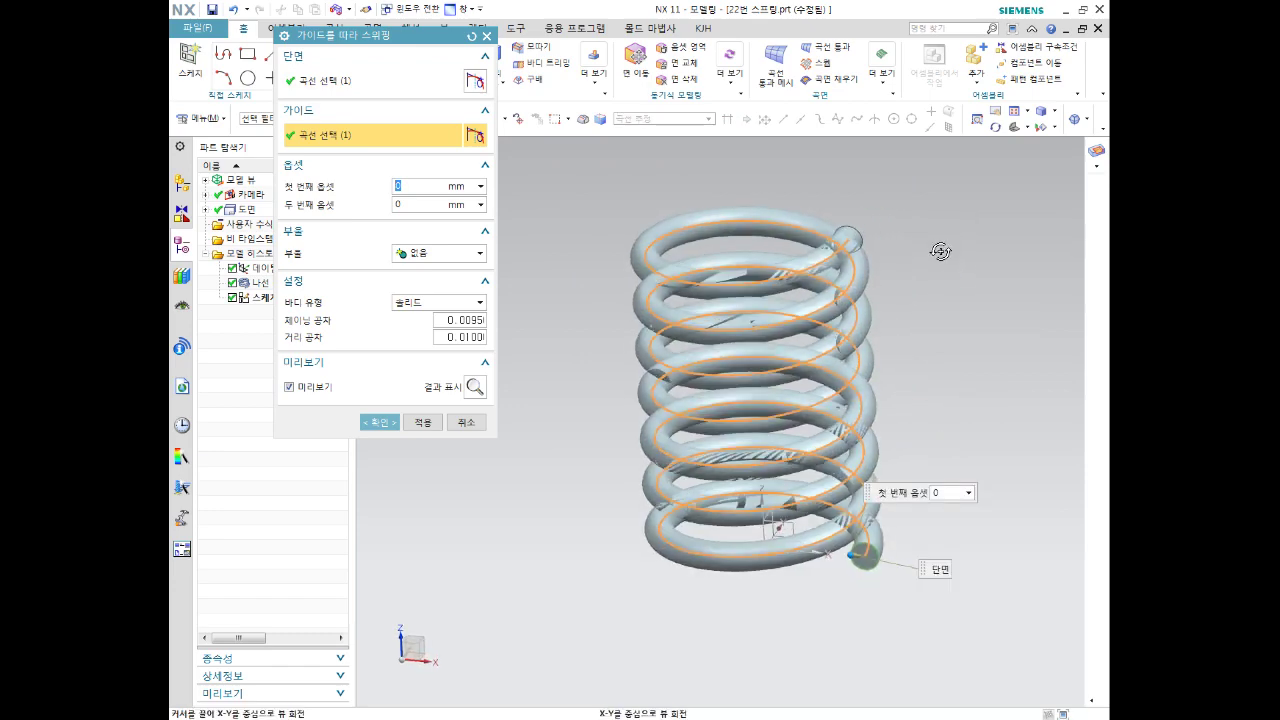
left_click(378, 423)
mouse_move(889, 409)
middle_mouse_down()
mouse_move(900, 338)
mouse_move(928, 346)
mouse_move(914, 351)
middle_mouse_up()
mouse_move(829, 393)
middle_mouse_down()
mouse_move(846, 380)
mouse_move(809, 294)
middle_mouse_up()
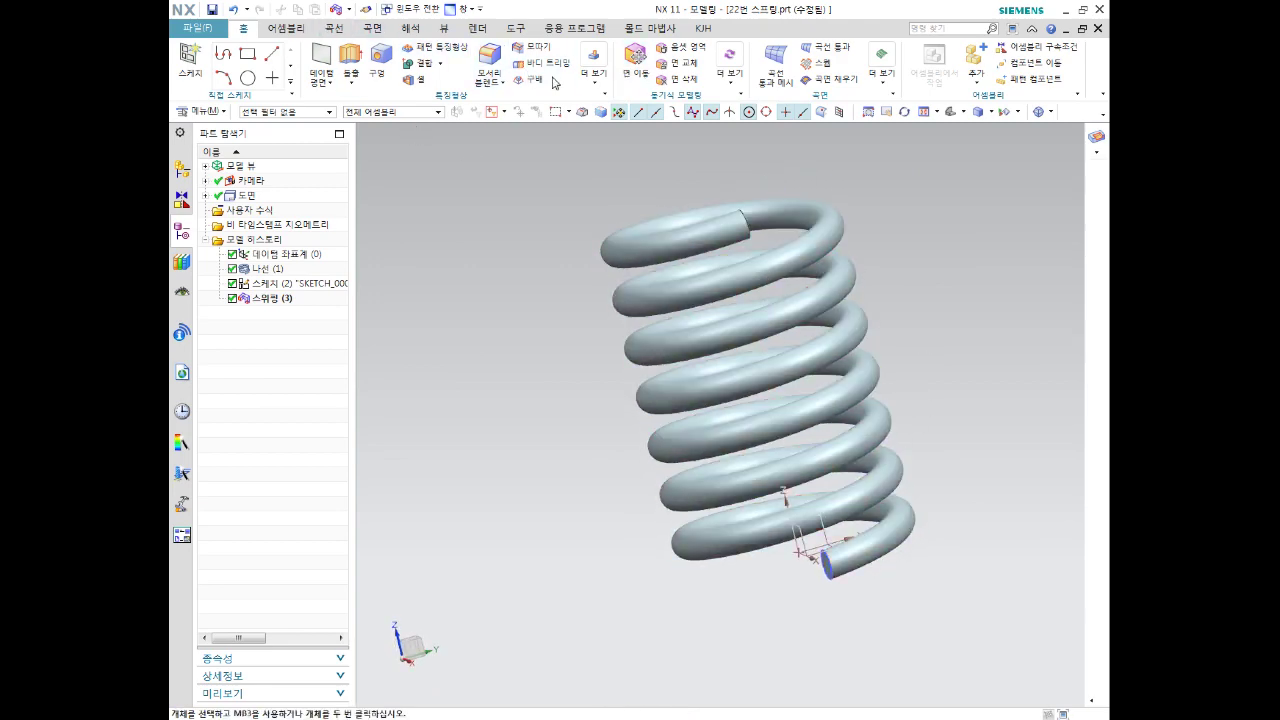
mouse_move(909, 301)
middle_mouse_down()
mouse_move(903, 369)
mouse_move(915, 324)
middle_mouse_up()
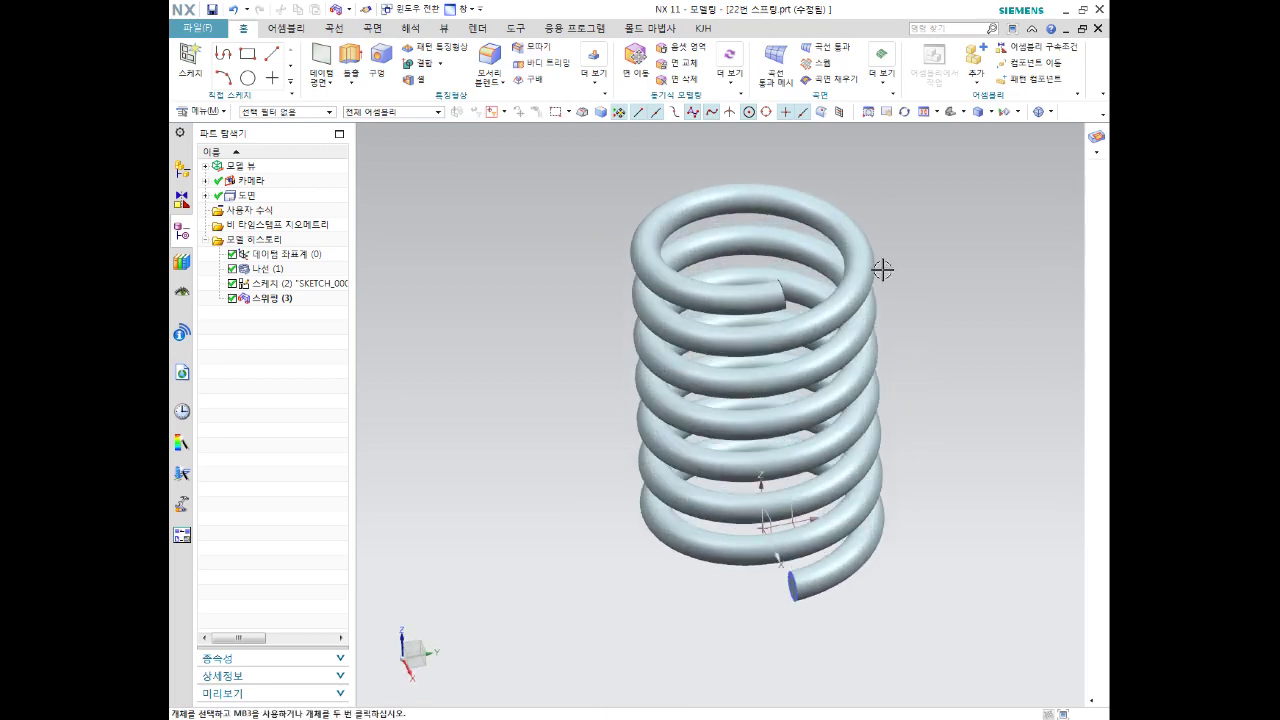
middle_click_drag(744, 258, 781, 203)
mouse_move(613, 125)
middle_mouse_down()
mouse_move(960, 309)
mouse_move(527, 125)
middle_mouse_up()
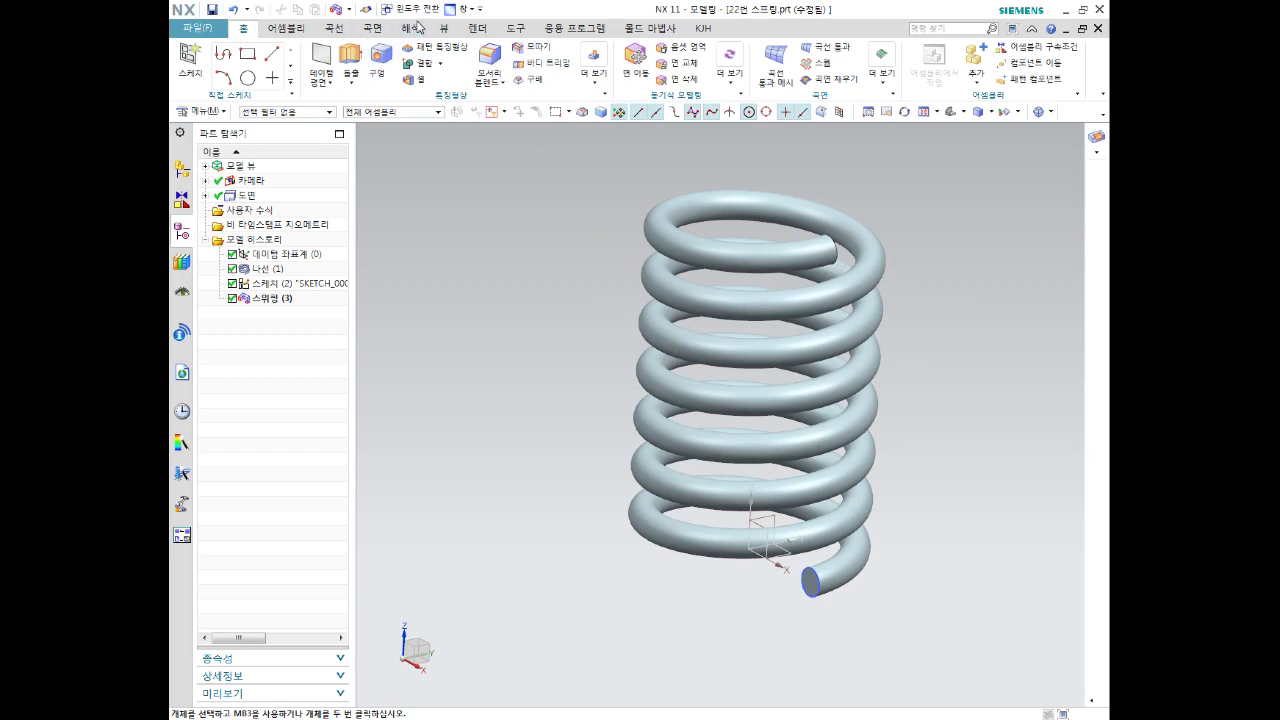
left_click(447, 30)
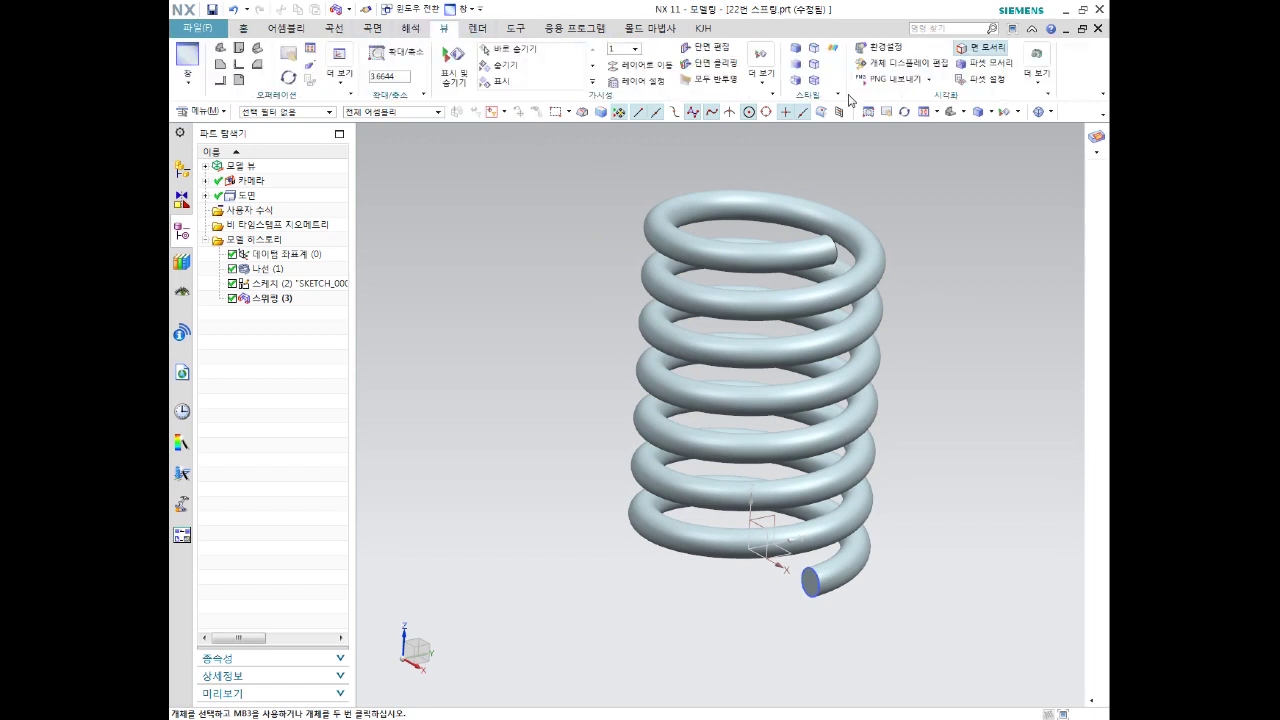
- Recolour the swept spring Green with Edit Object Display
left_click(900, 63)
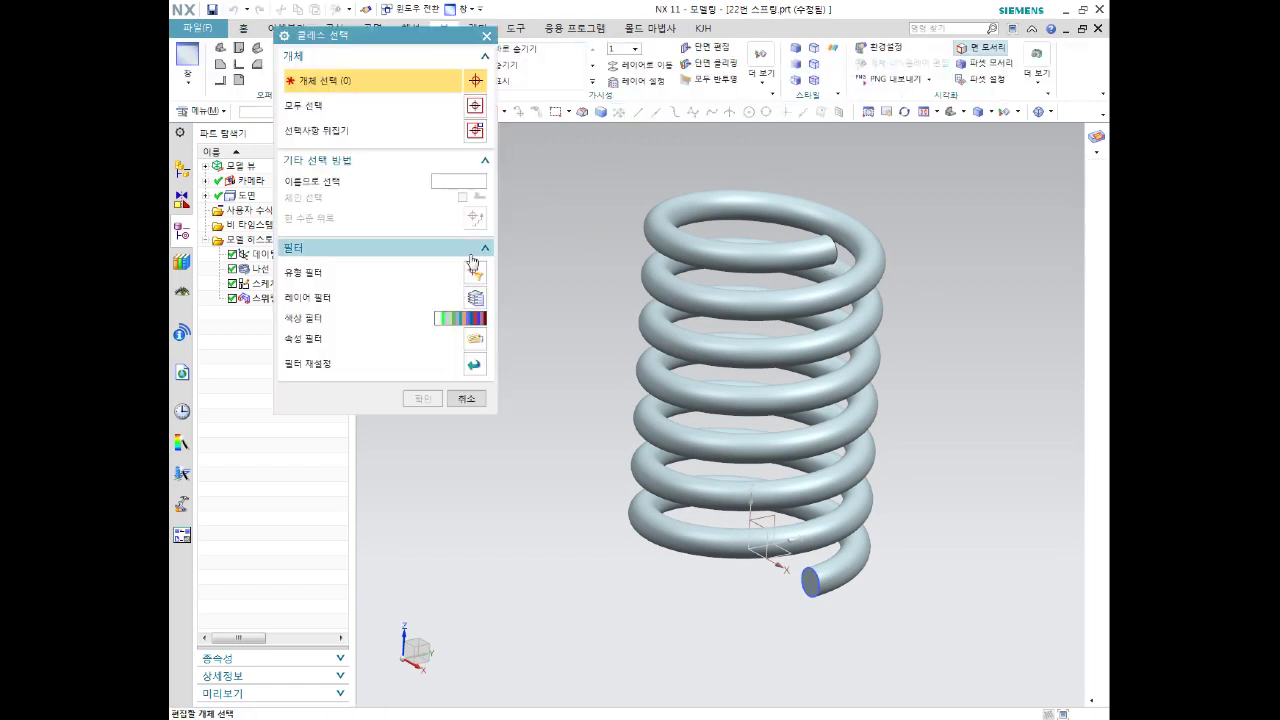
left_click(690, 270)
left_click(422, 398)
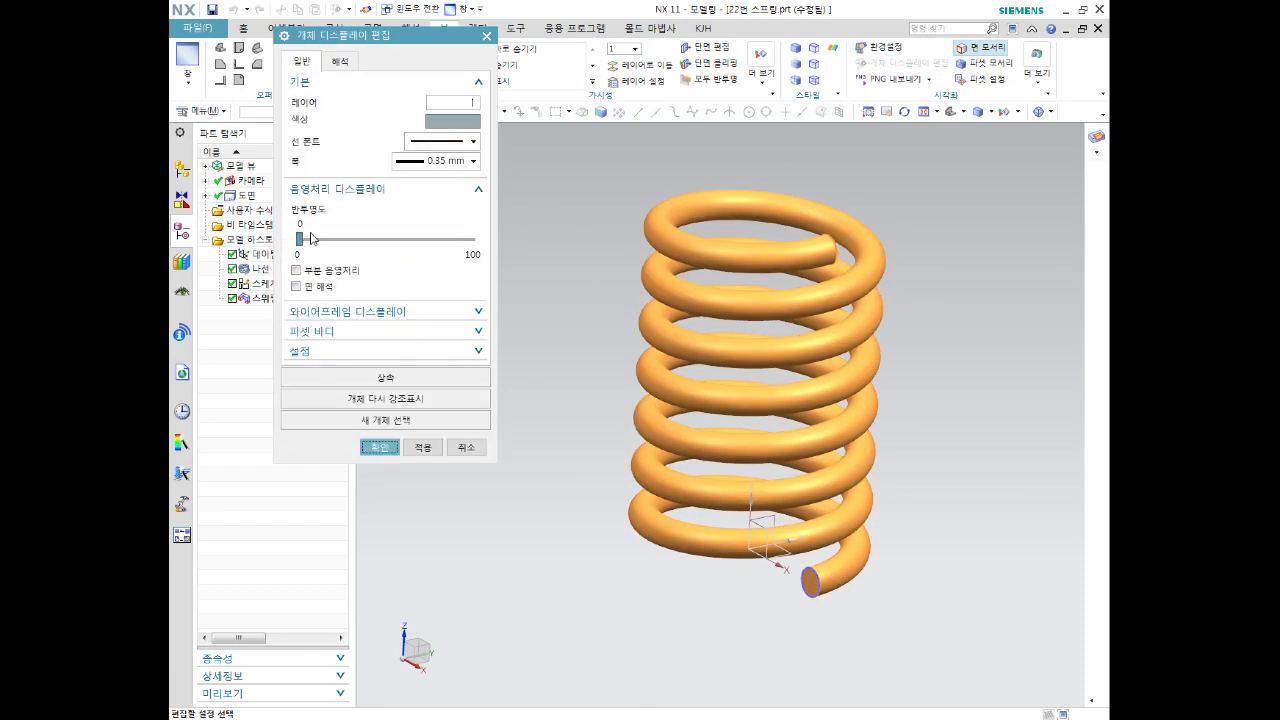
left_click(340, 61)
left_click(302, 61)
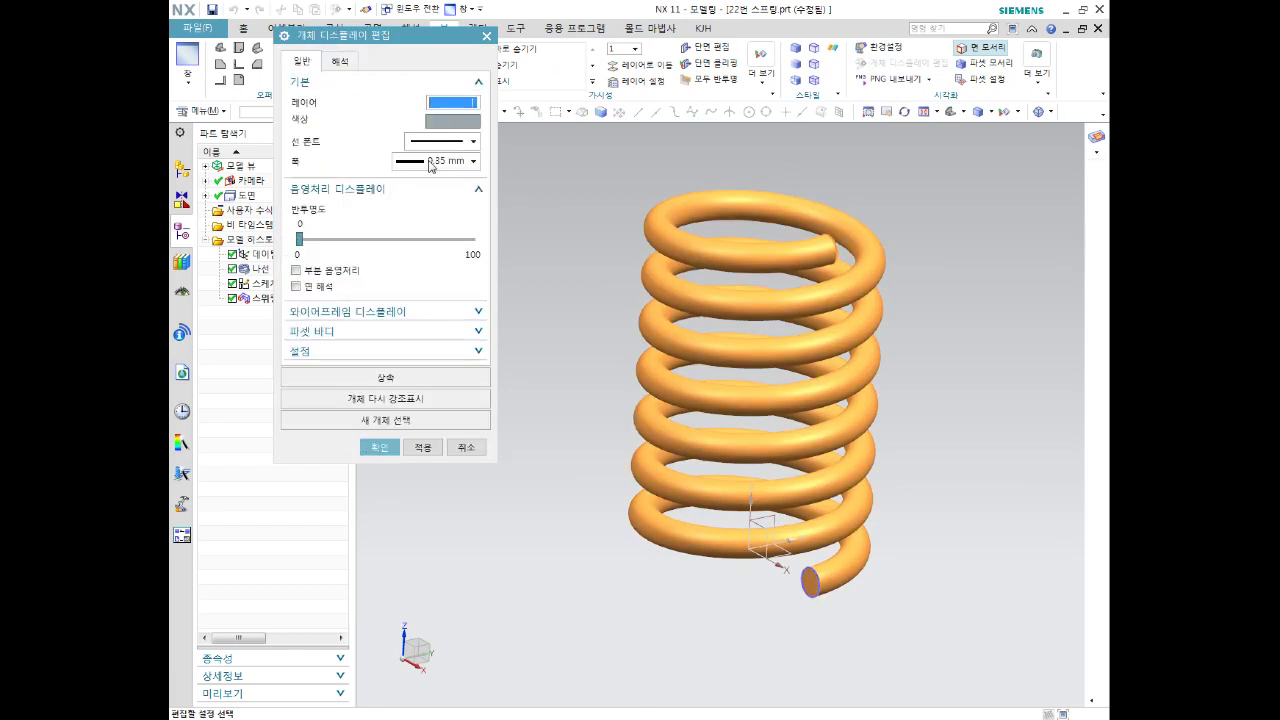
left_click(446, 121)
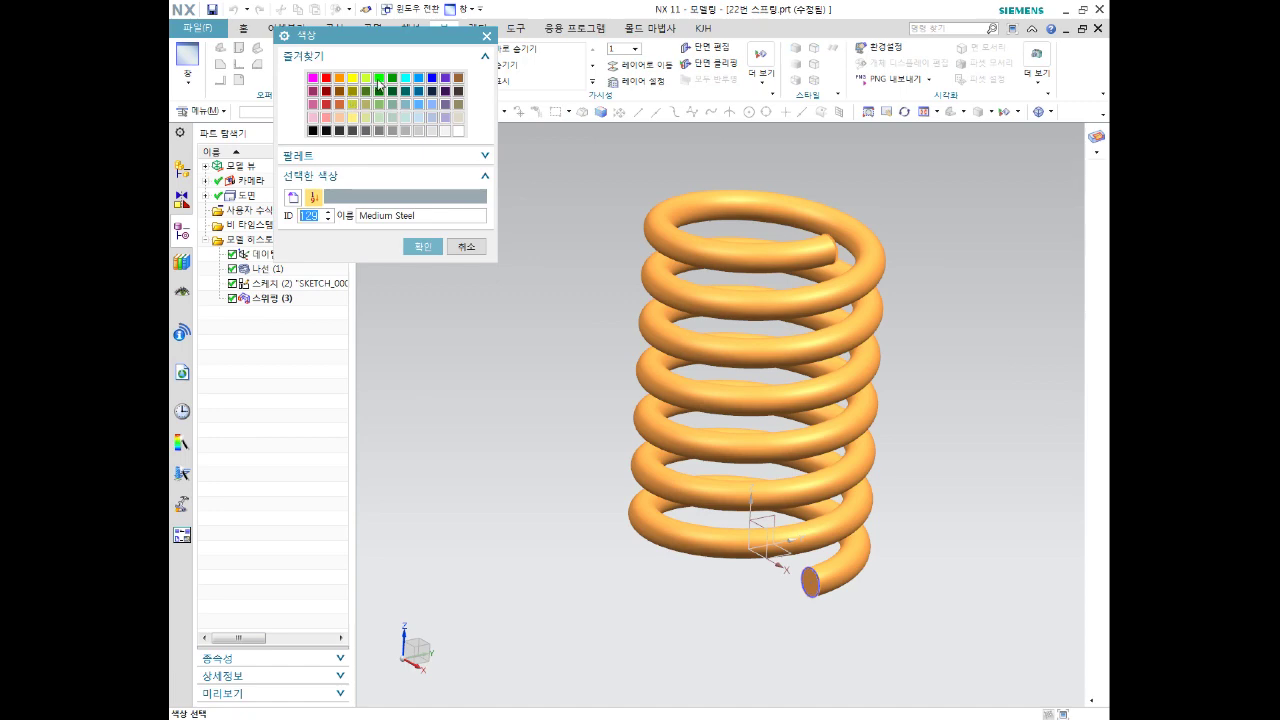
left_click(379, 78)
left_click(417, 245)
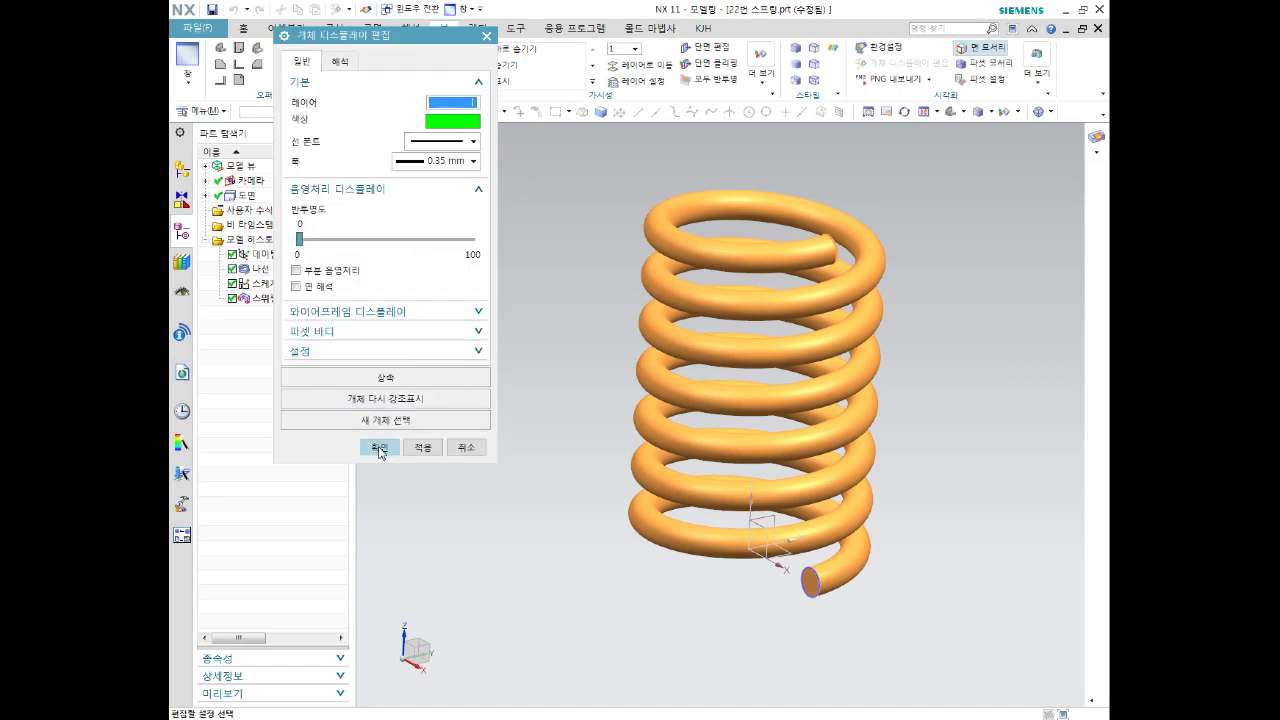
left_click(375, 448)
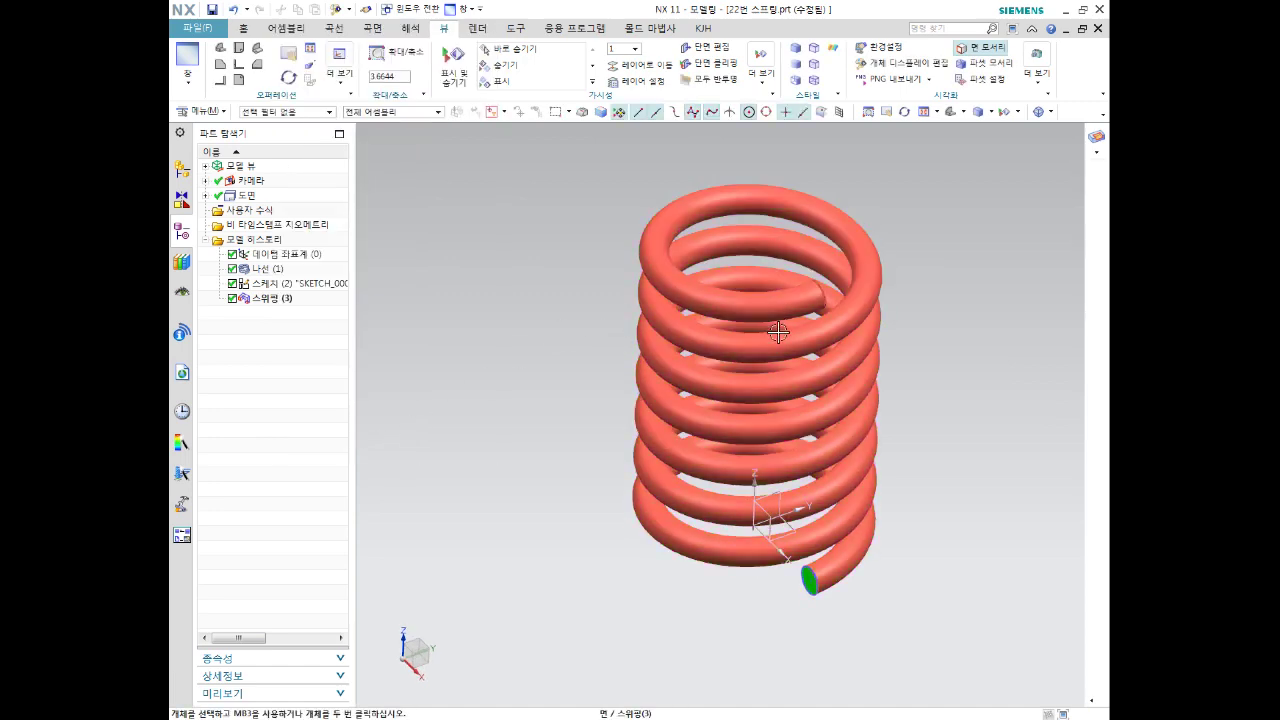
- Orbit the green spring to a side-on view, then save and close the part
scroll(778, 332, "up", 1)
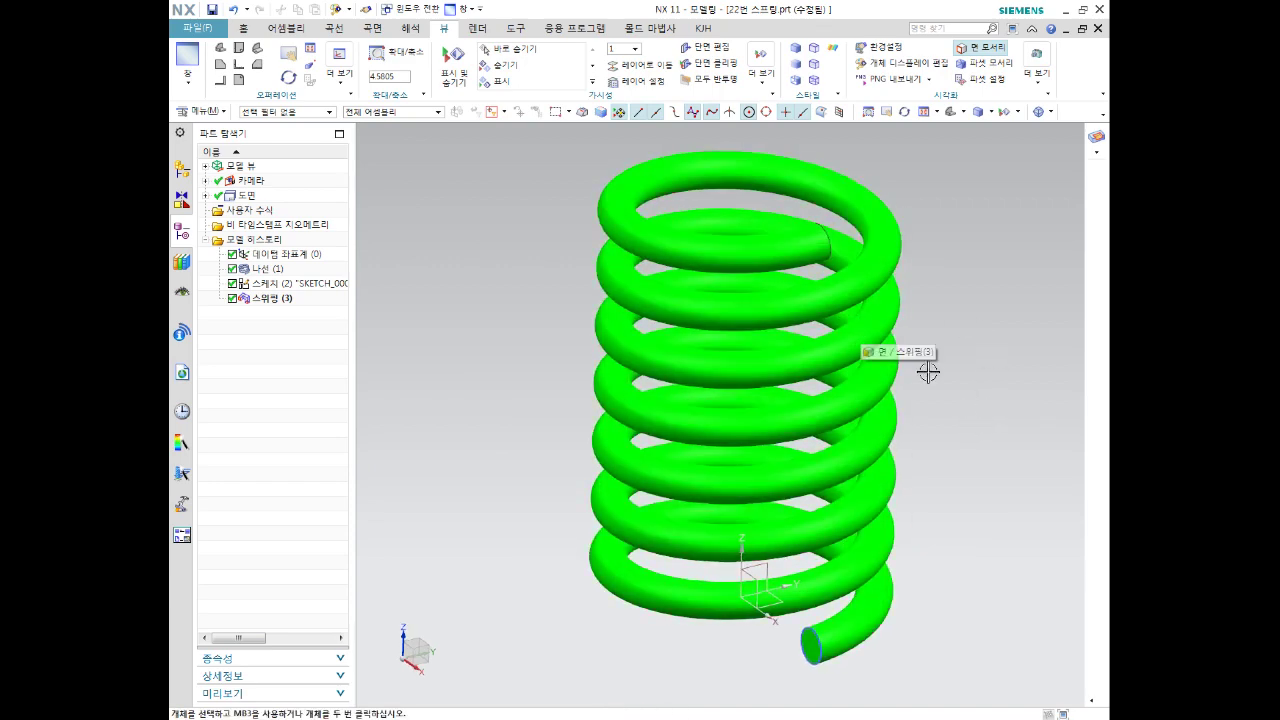
mouse_move(933, 375)
middle_mouse_down()
mouse_move(966, 363)
mouse_move(930, 371)
mouse_move(917, 397)
mouse_move(971, 344)
middle_mouse_up()
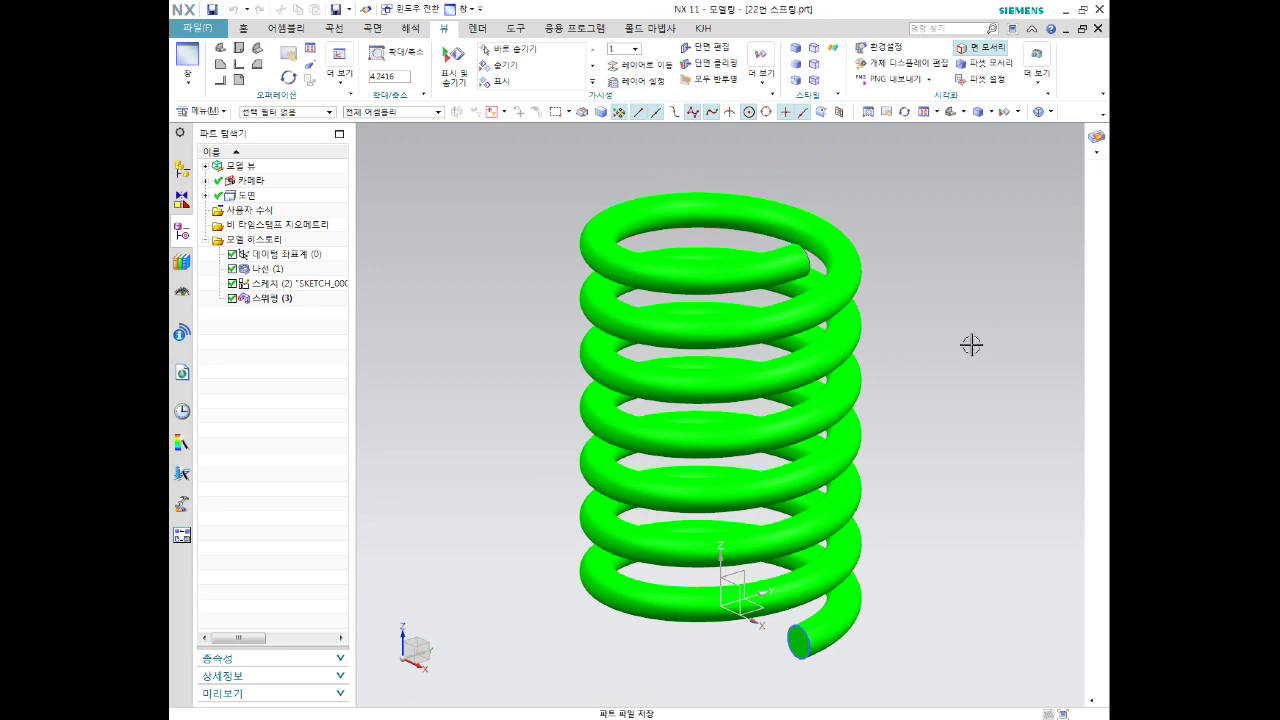
middle_click_drag(891, 460, 1020, 130)
left_click(1098, 28)
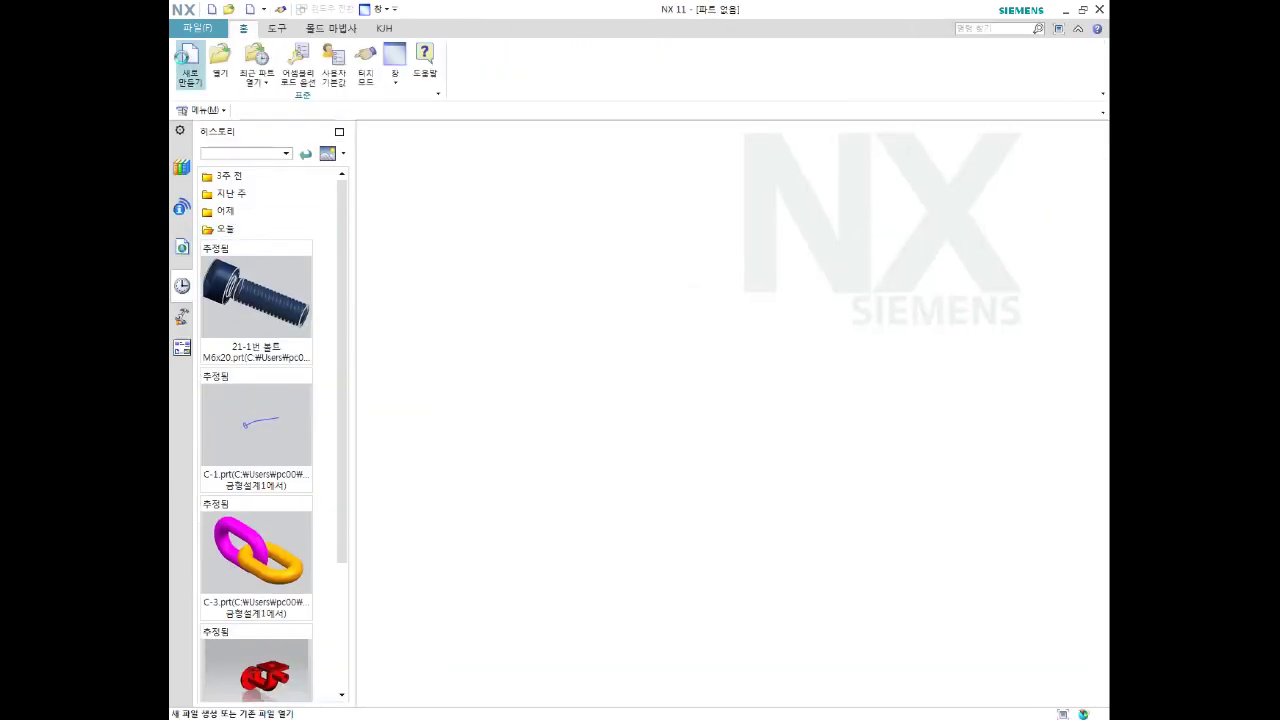
- Create a new Model part named 22-1번 스프링.prt
left_click(190, 60)
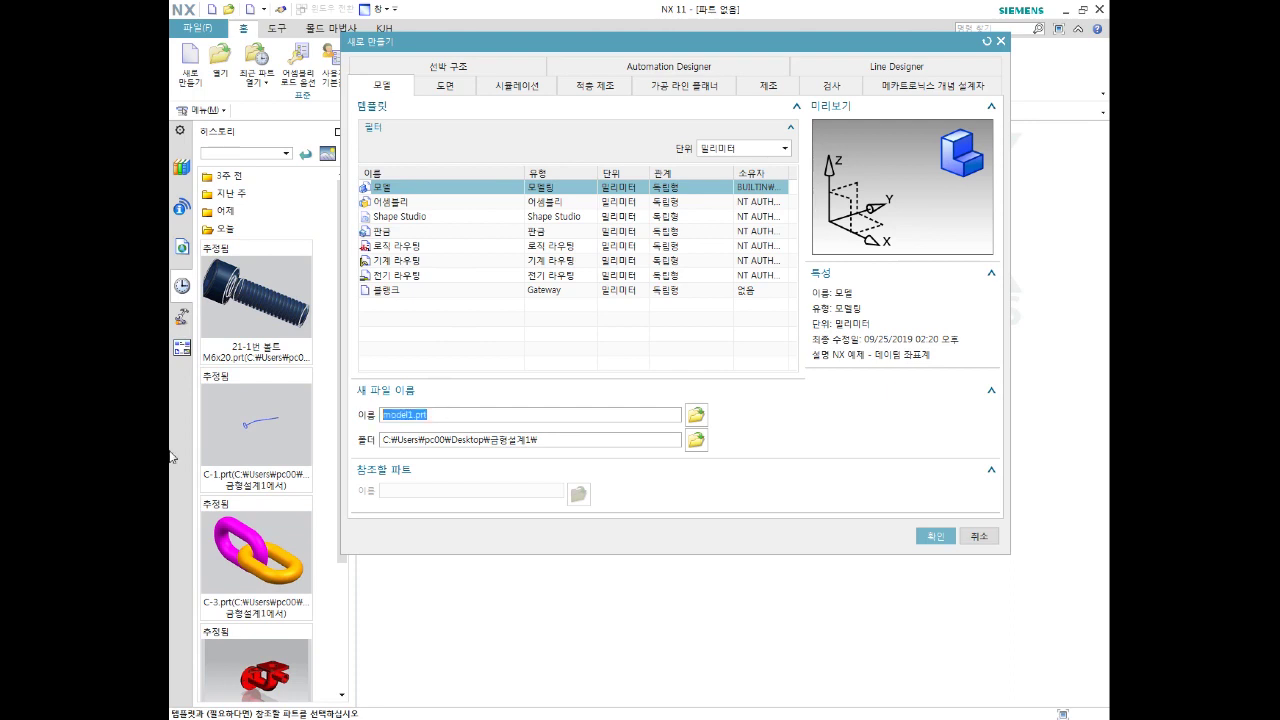
type("2")
key("Return")
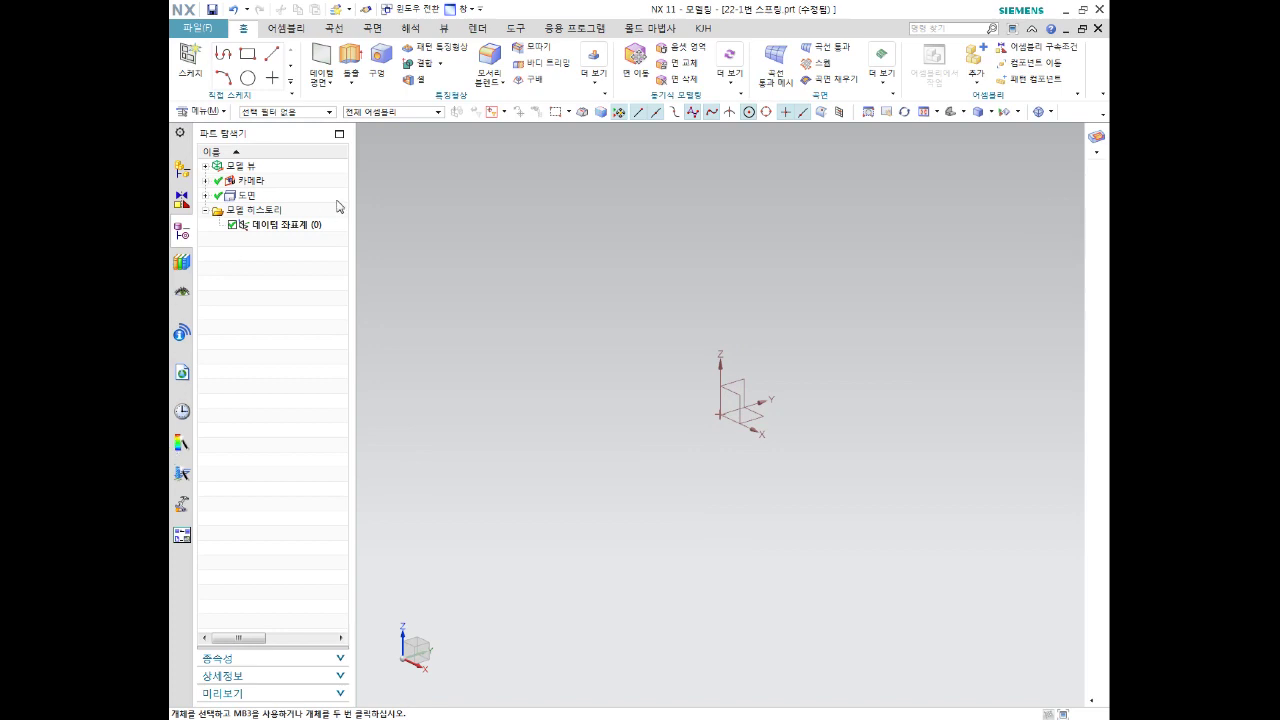
- Start an Along Vector helix placed on the datum coordinate system
left_click(334, 28)
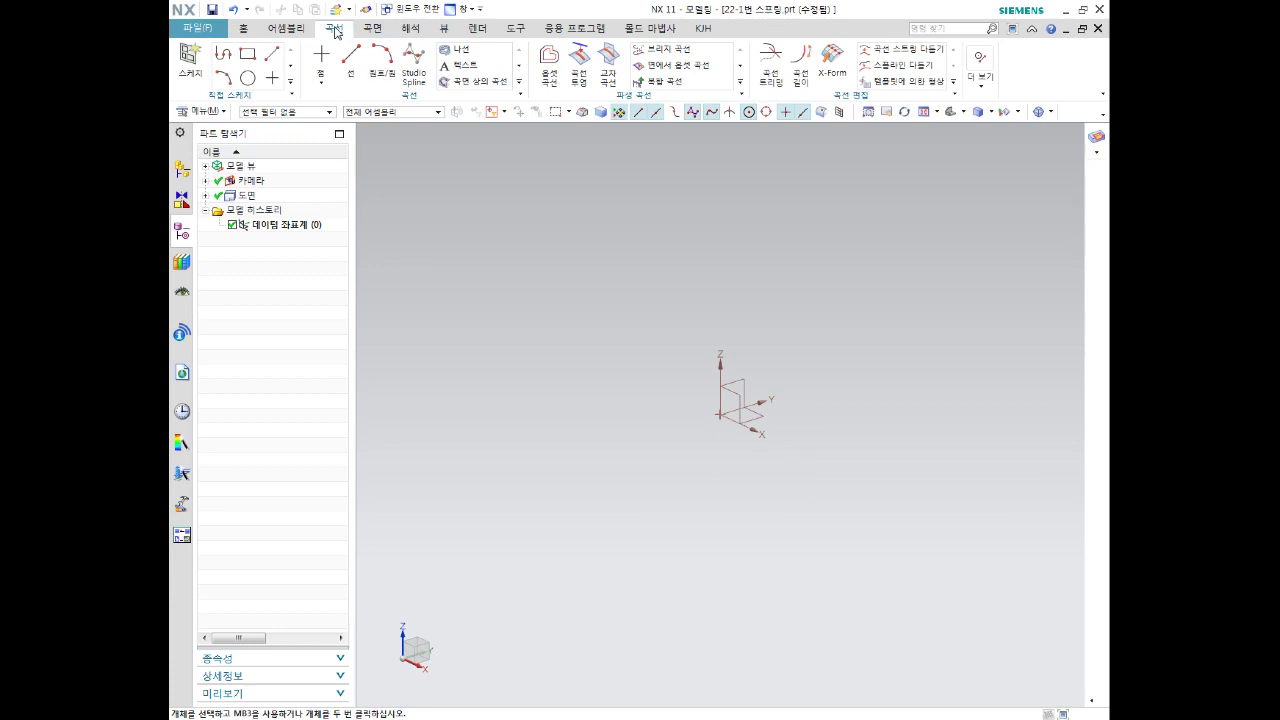
left_click(463, 52)
left_click(334, 78)
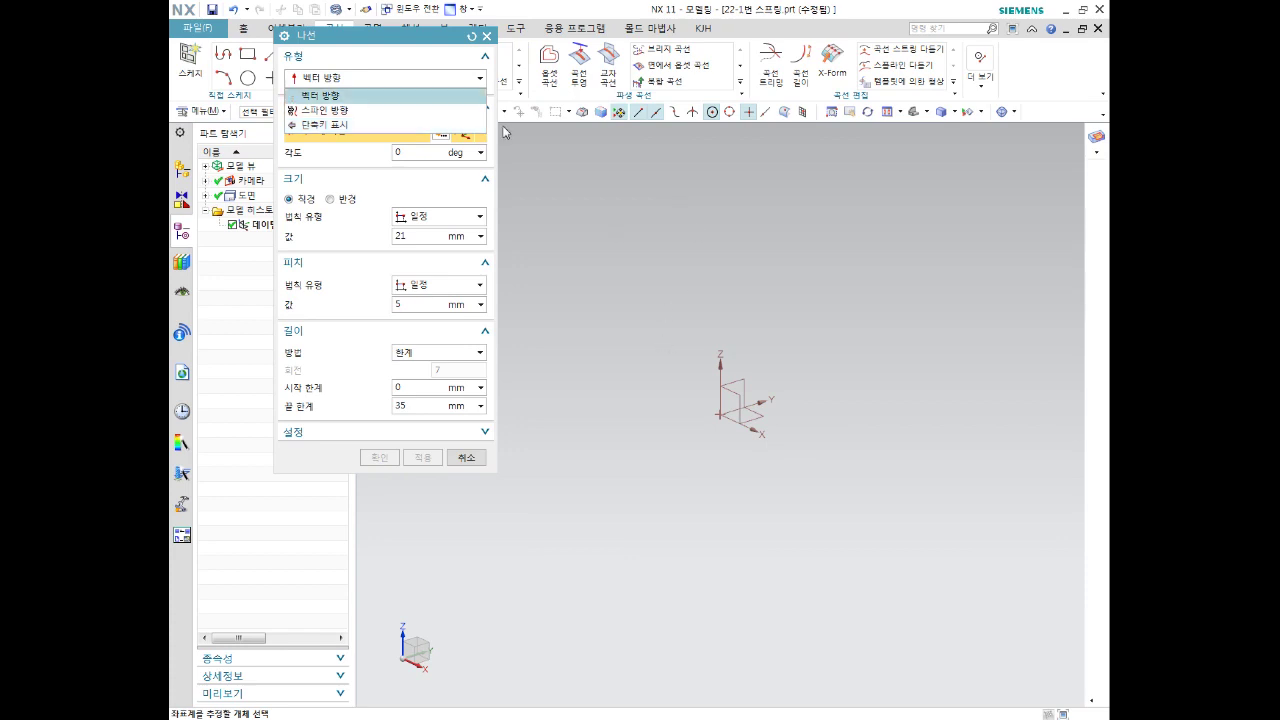
left_click(388, 97)
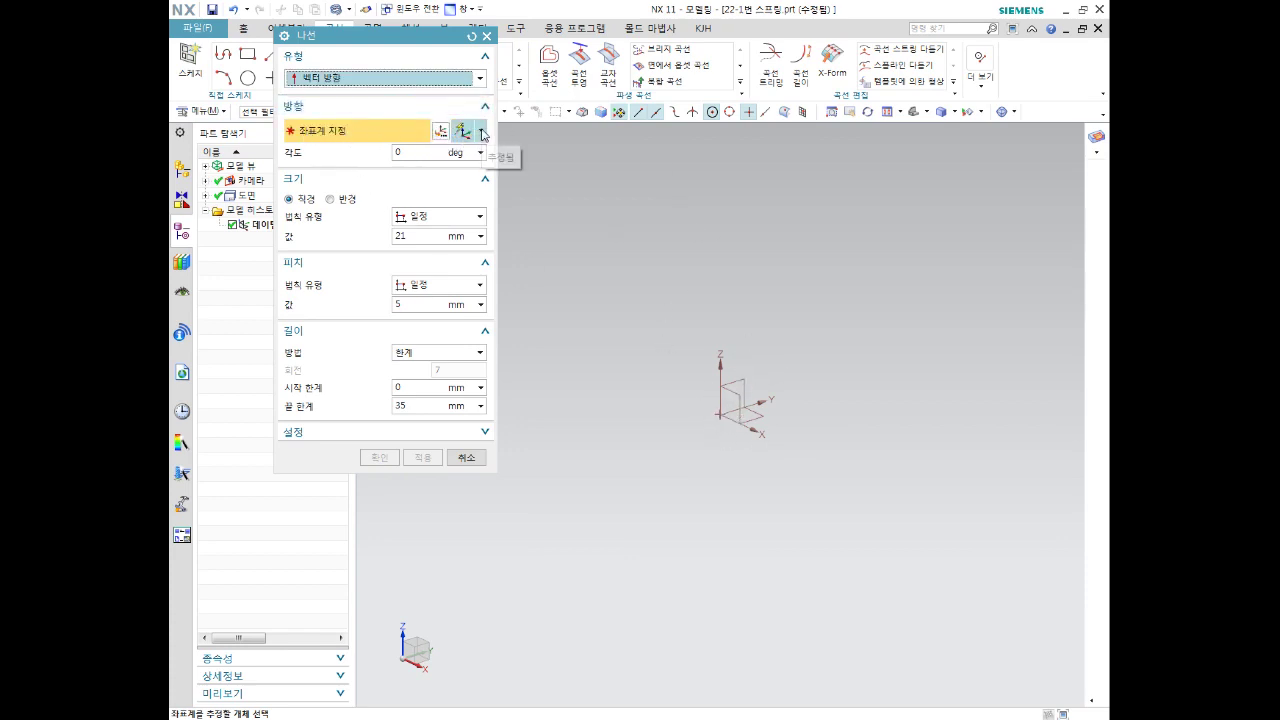
left_click(483, 133)
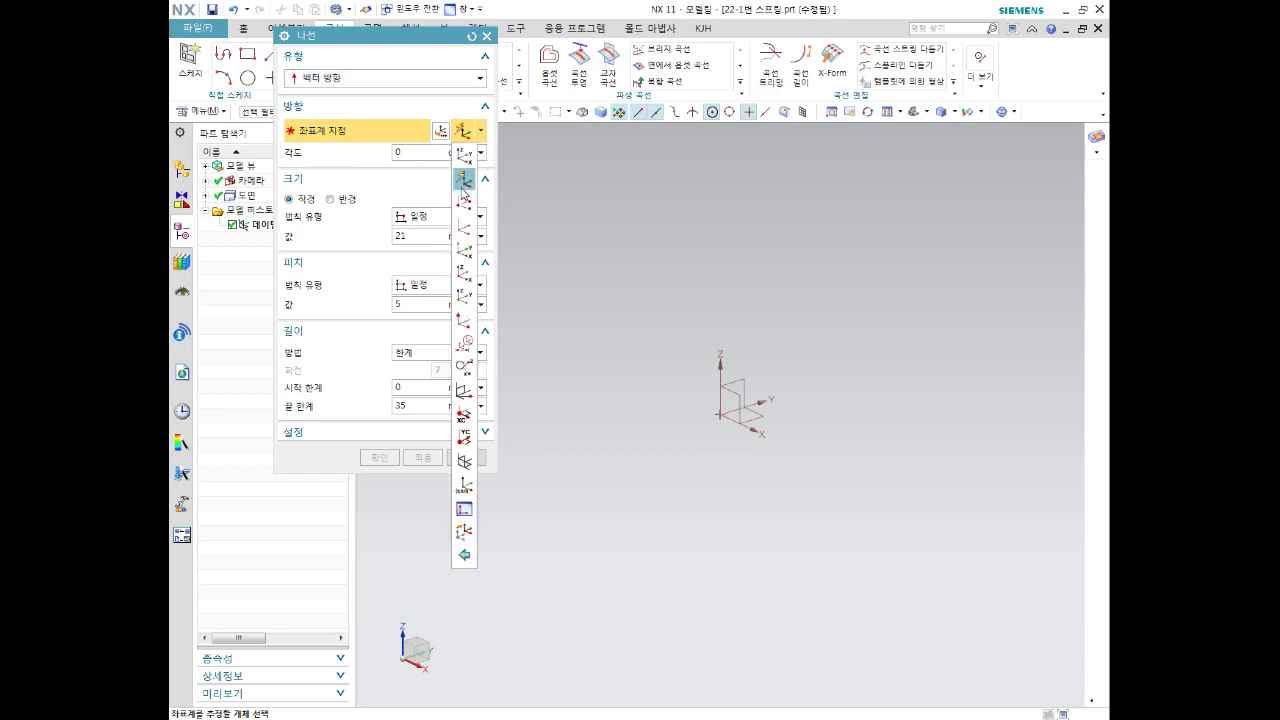
left_click(467, 183)
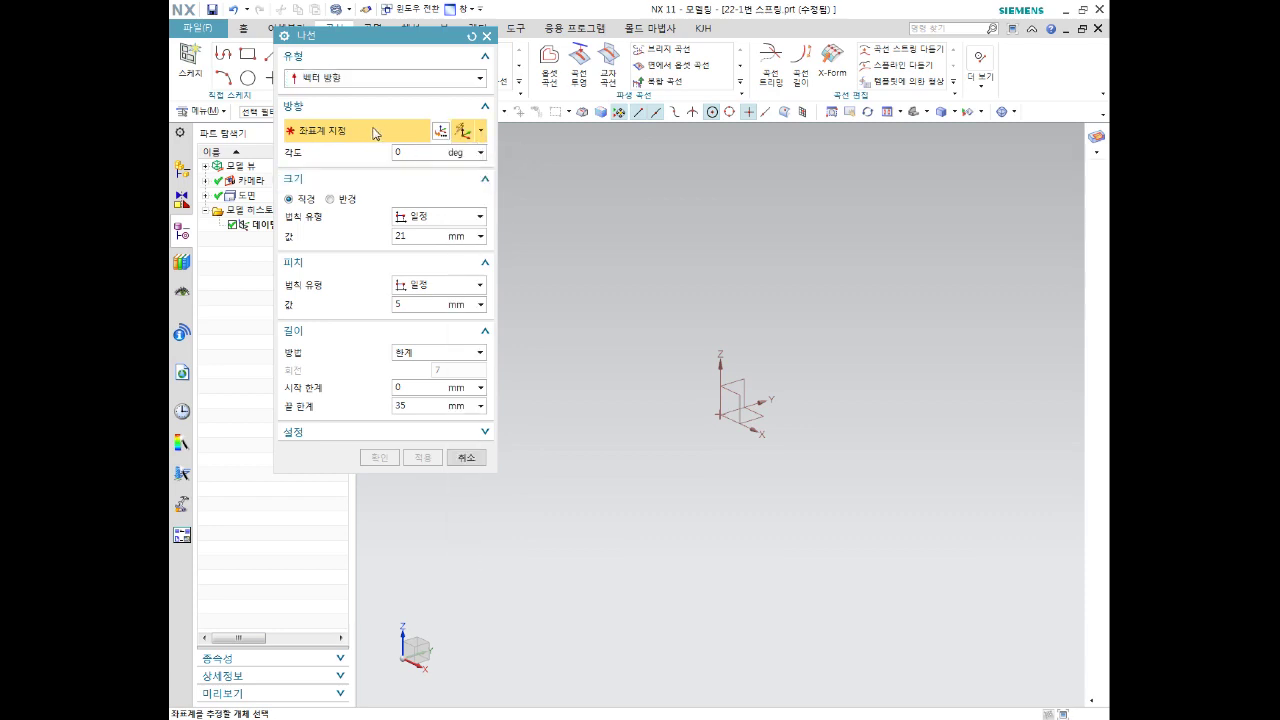
left_click(740, 413)
scroll(710, 302, "up", 2)
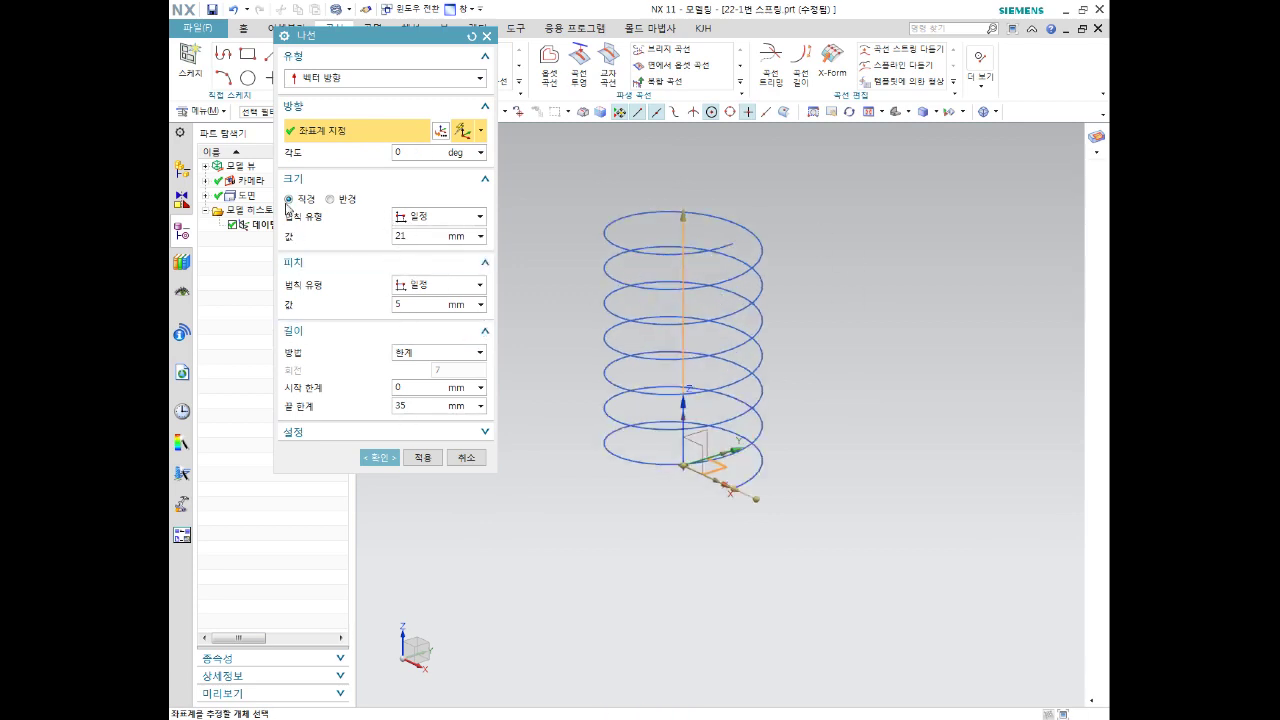
- Keep diameter 21 mm and pitch 5 mm, and set the end limit to 31 mm
double_click(410, 233)
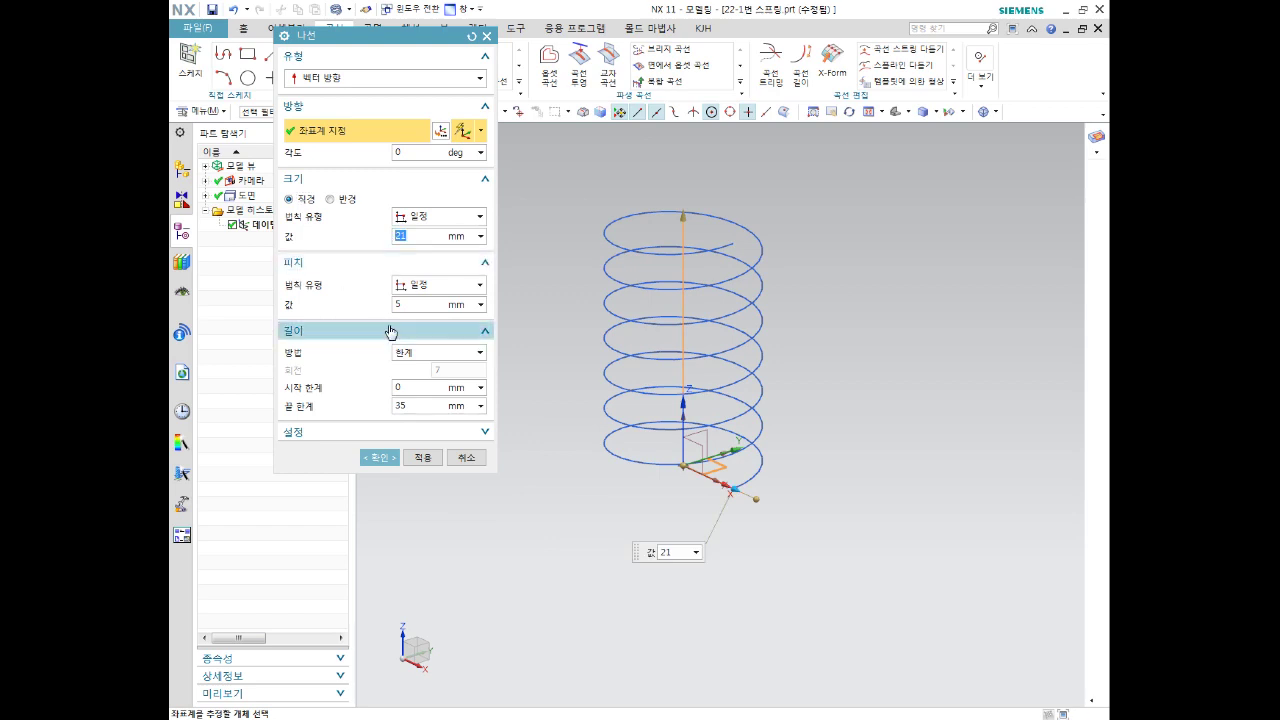
double_click(410, 304)
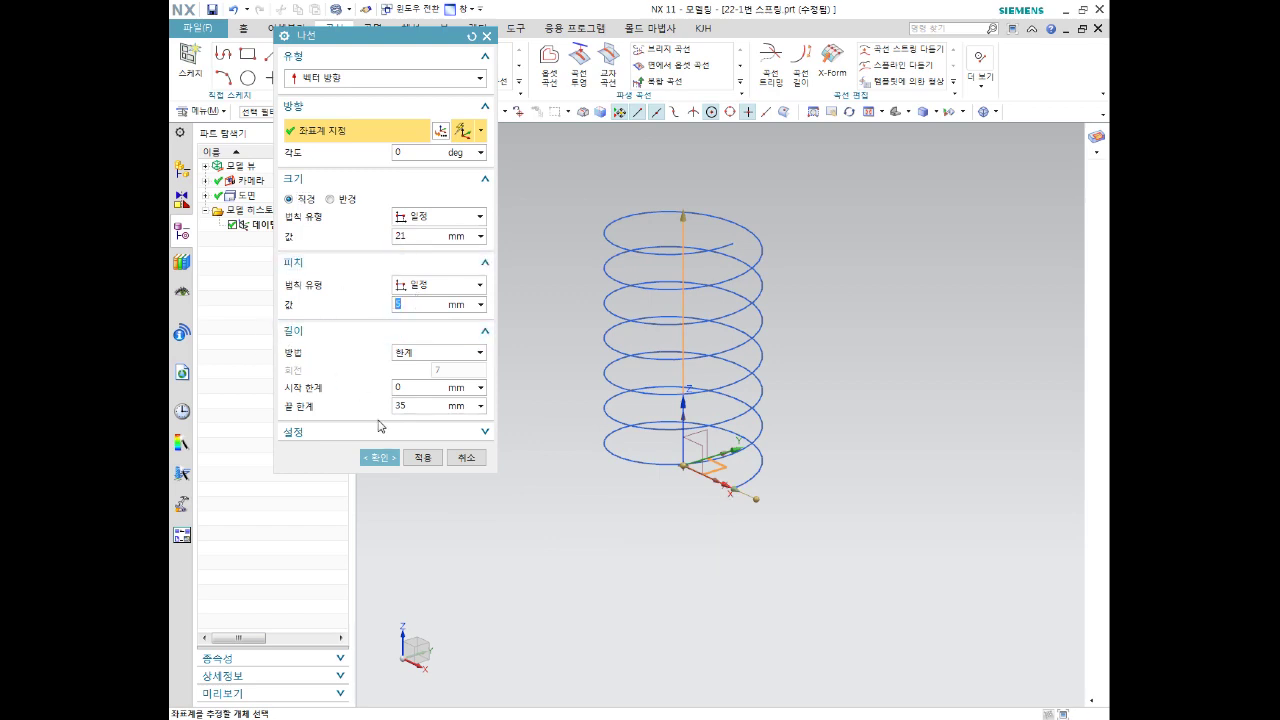
double_click(411, 405)
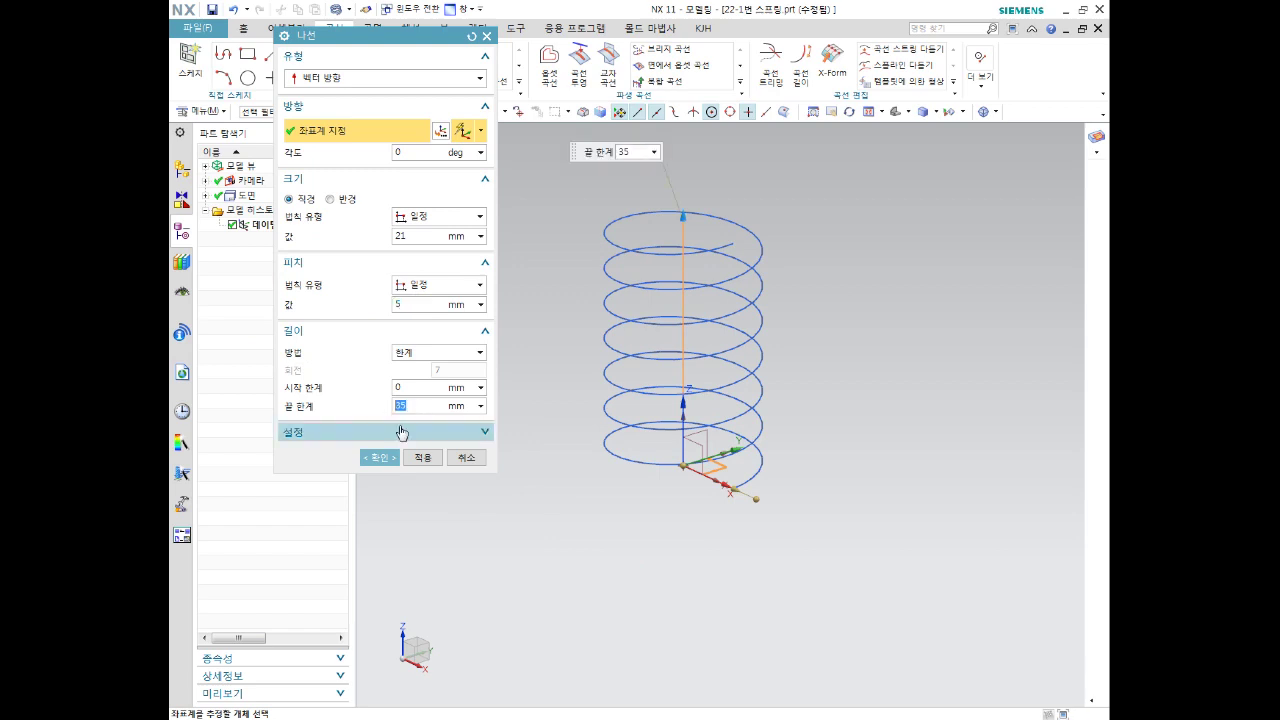
type("31")
key("Return")
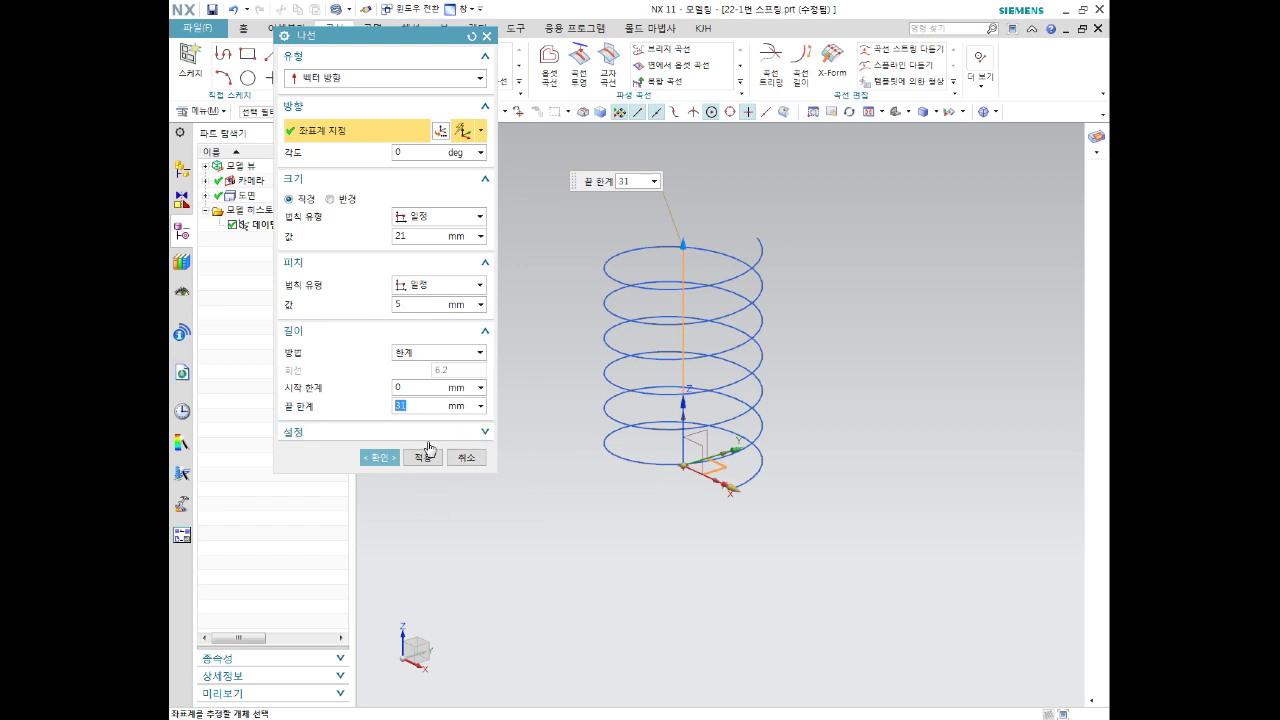
left_click(411, 152)
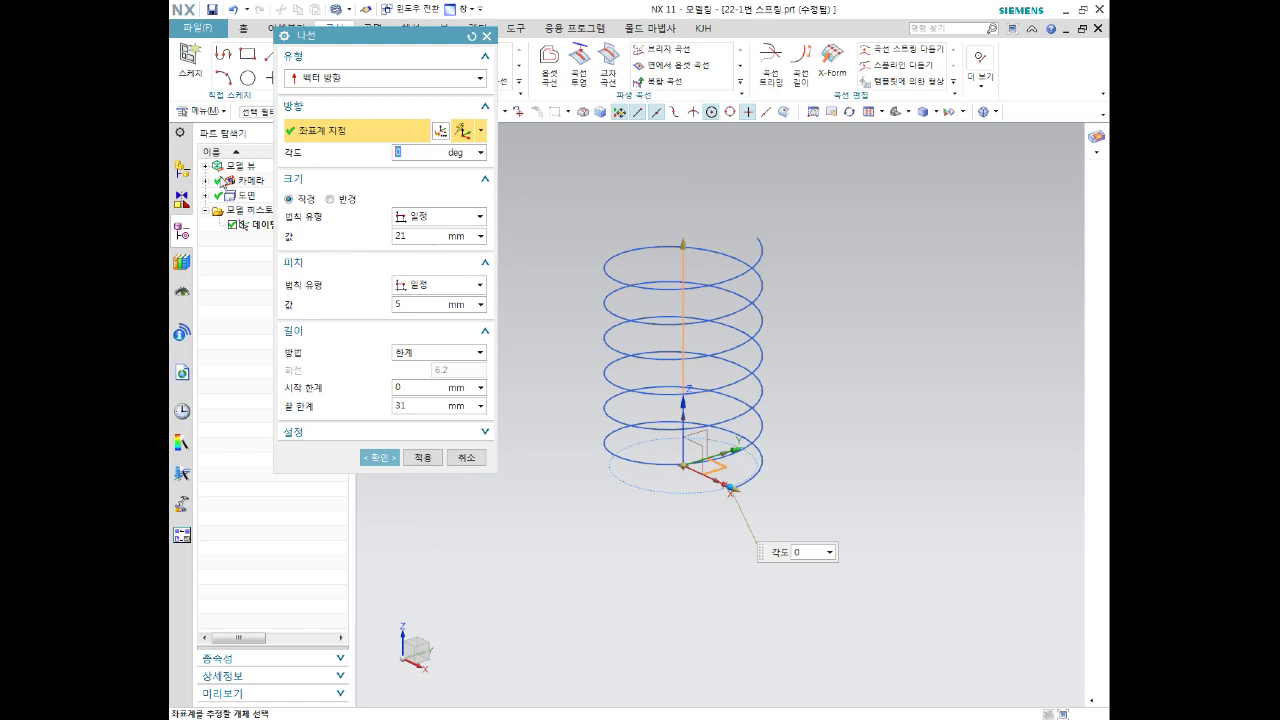
type("90")
- Cycle the start angle through 90°, 180° and 270°, reset it to 0°, and create the helix
key("Return")
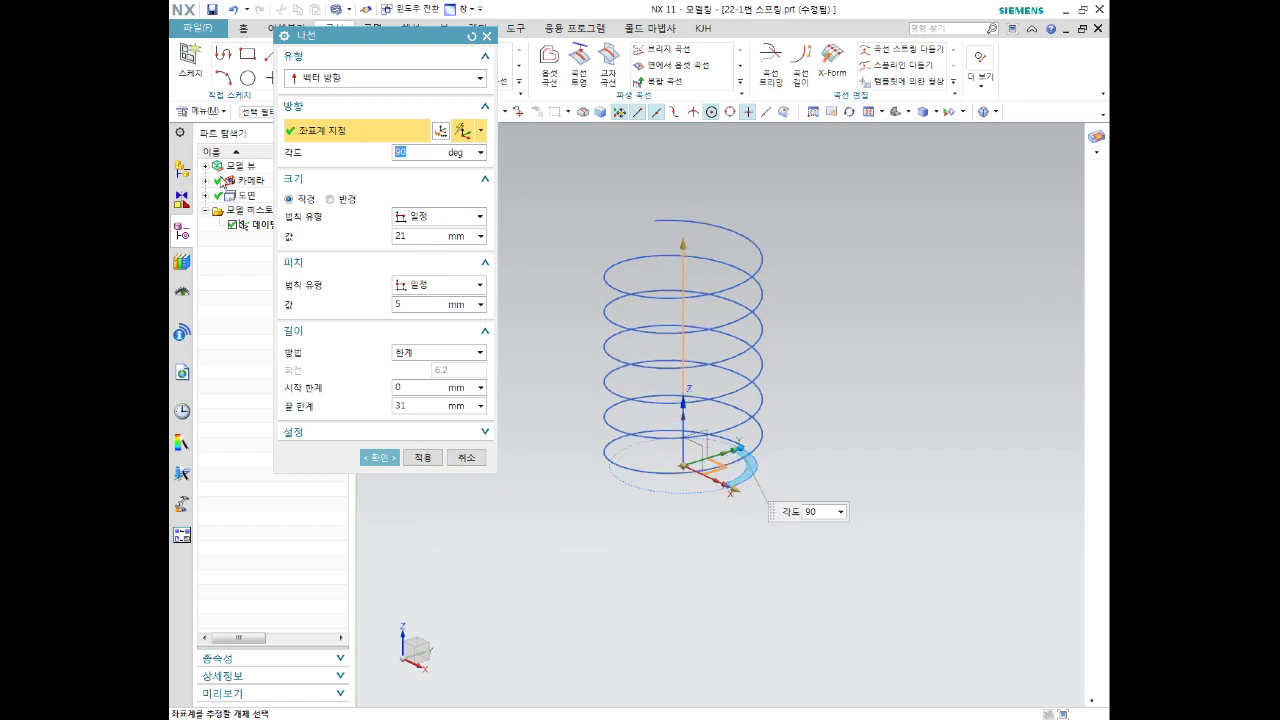
type("180")
key("Return")
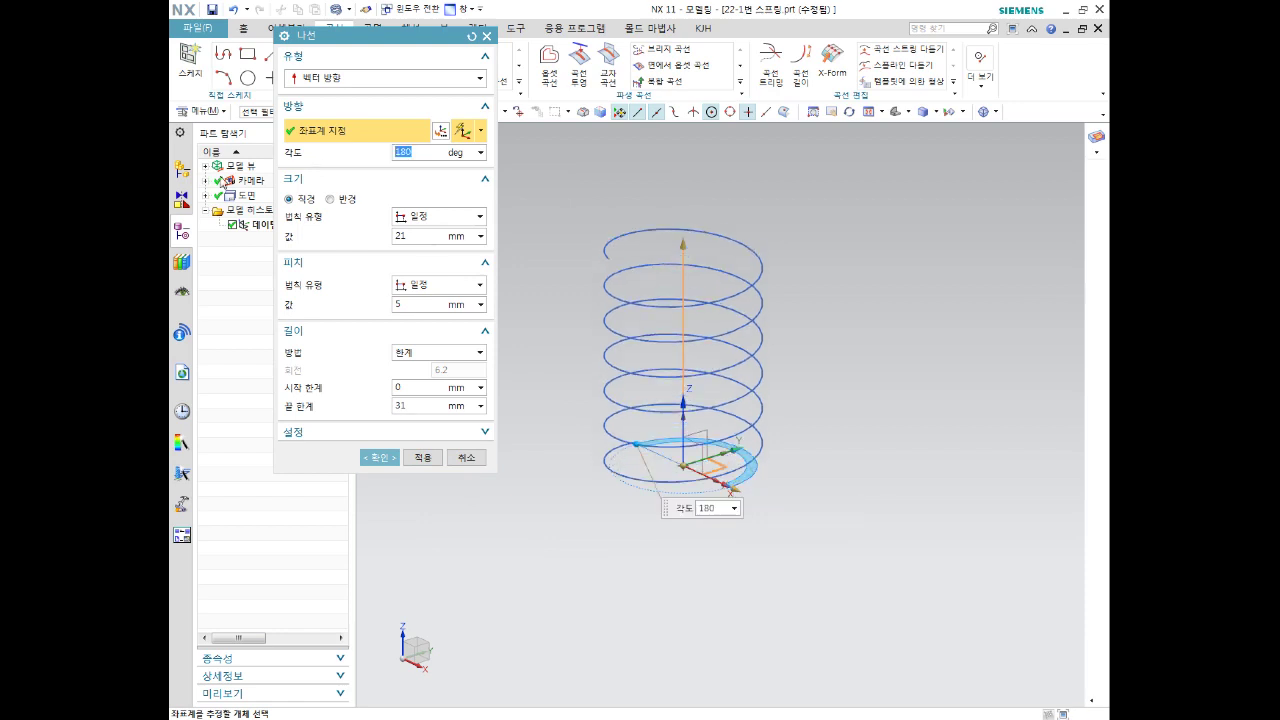
type("0")
key("Return")
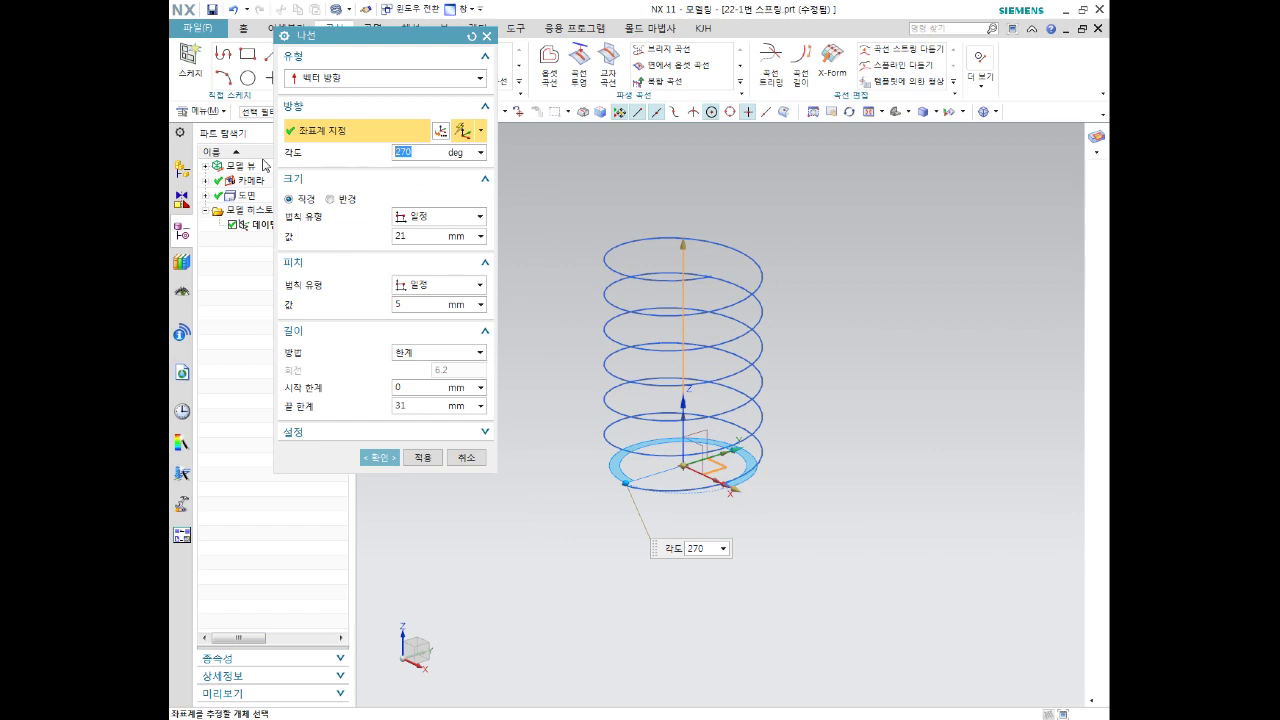
key("Return")
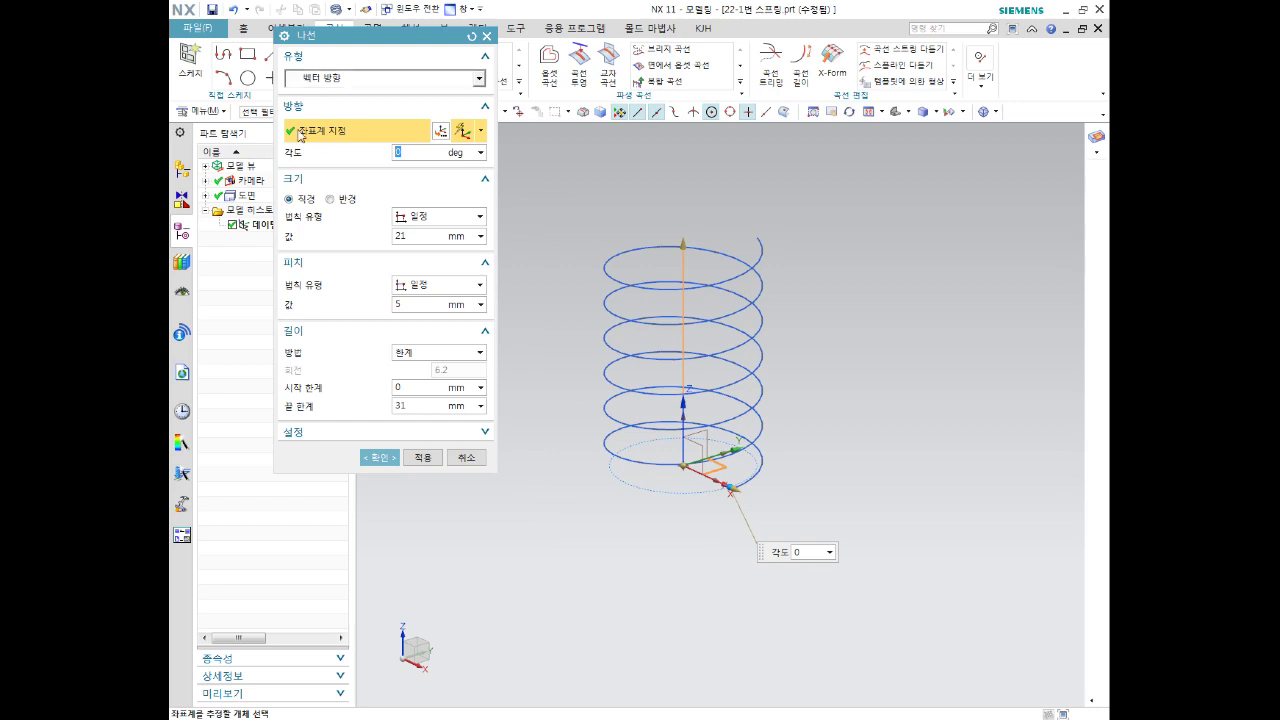
left_click(381, 462)
mouse_move(814, 408)
middle_mouse_down()
mouse_move(843, 333)
mouse_move(909, 309)
mouse_move(869, 343)
mouse_move(903, 329)
mouse_move(845, 358)
mouse_move(831, 414)
mouse_move(831, 394)
mouse_move(760, 434)
mouse_move(710, 421)
mouse_move(737, 443)
middle_mouse_up()
- Create a new sketch, Sketch (2), on the datum XZ plane beside the helix
scroll(703, 474, "up", 3)
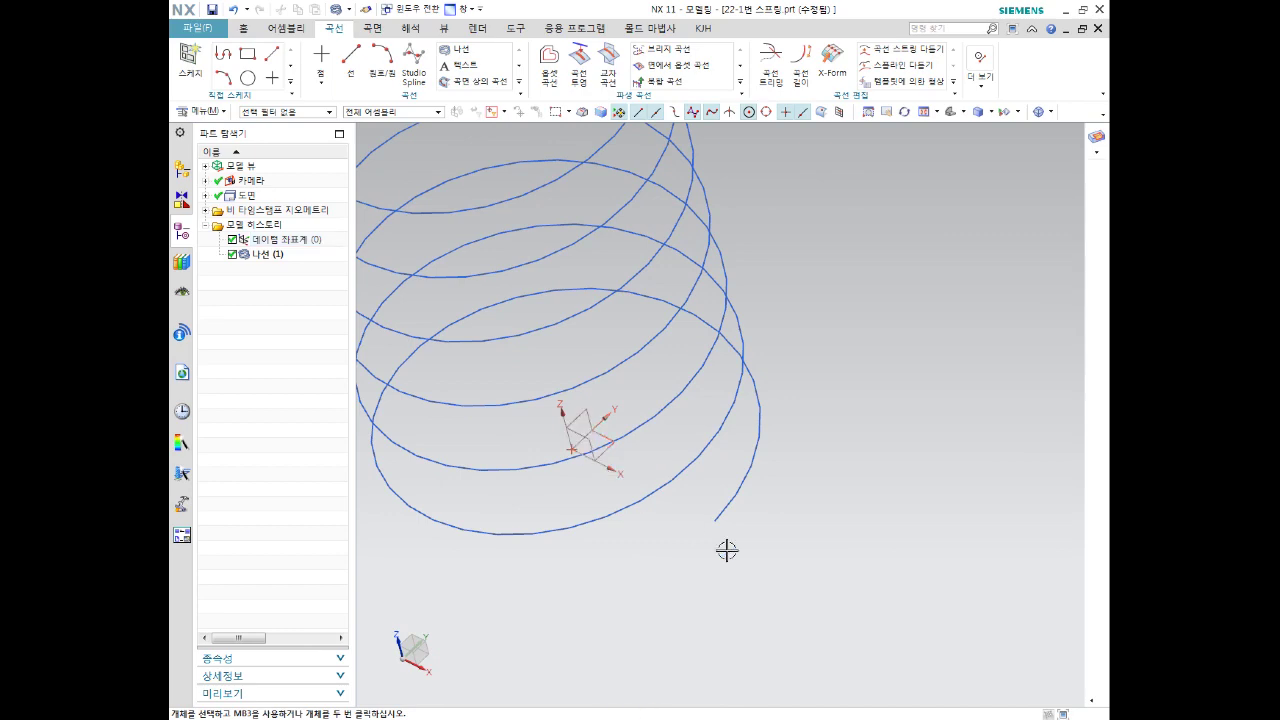
mouse_move(877, 423)
middle_mouse_down()
mouse_move(886, 454)
mouse_move(869, 386)
middle_mouse_up()
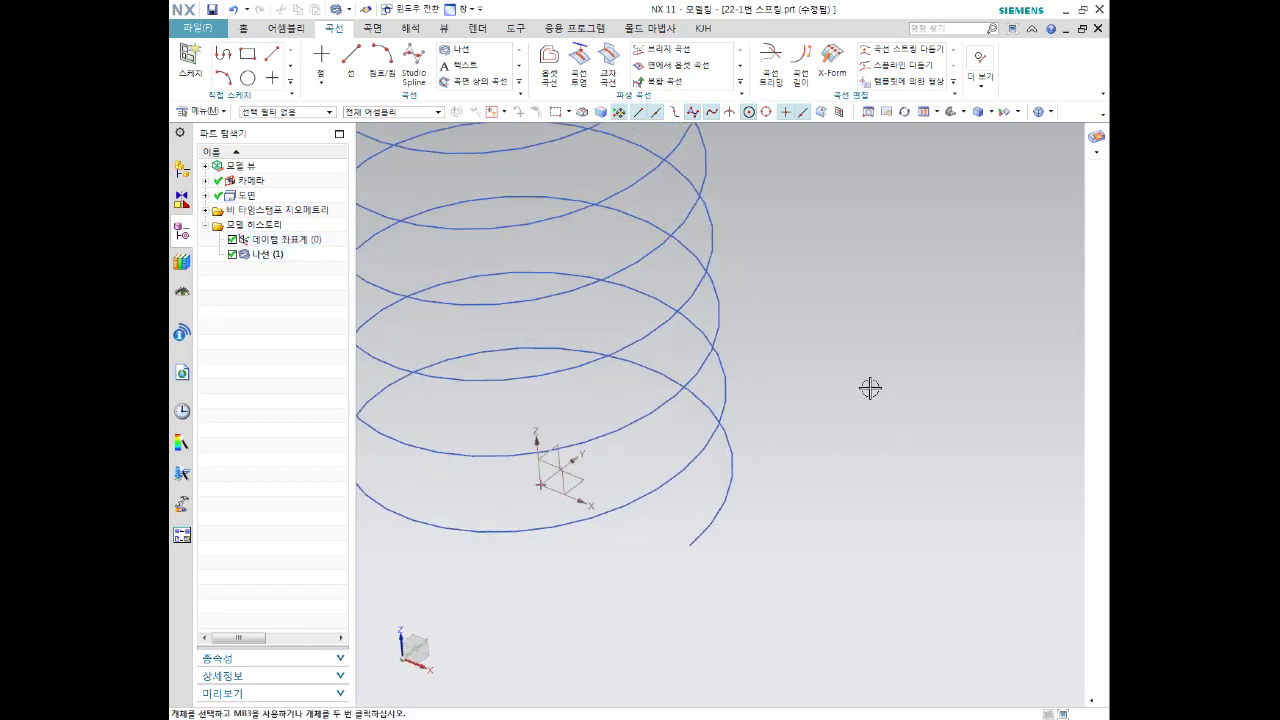
left_click(246, 34)
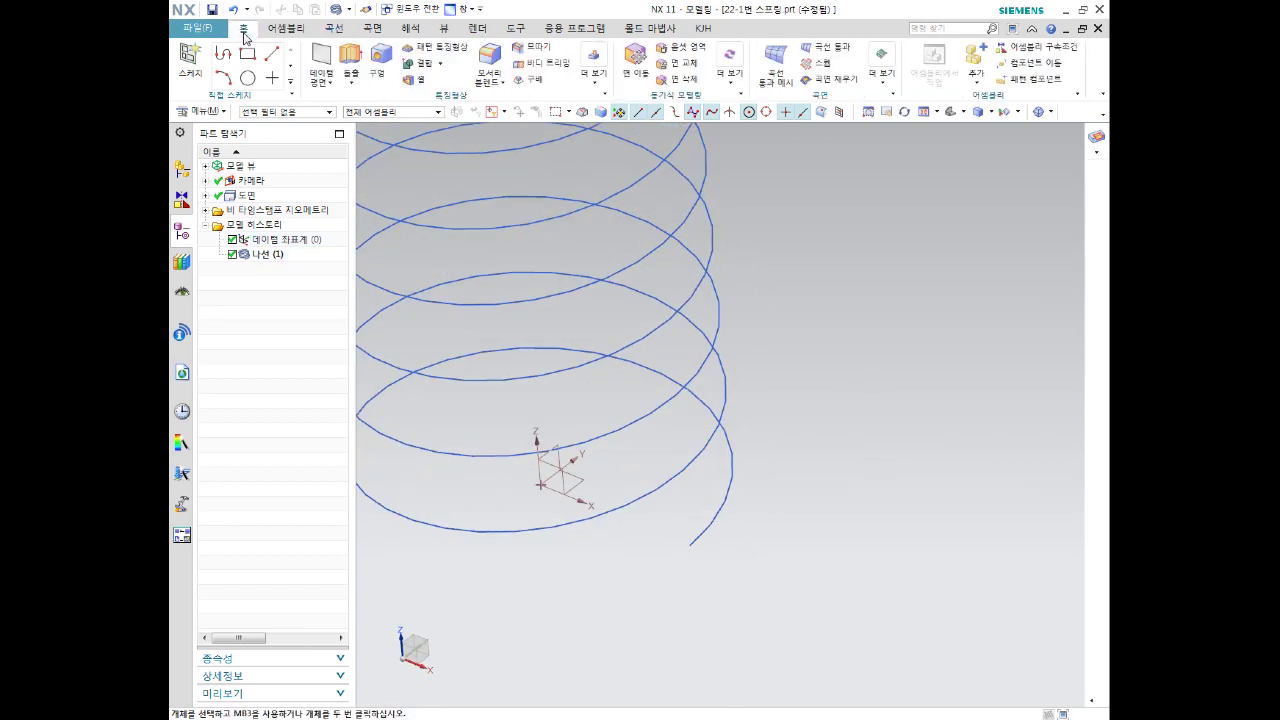
left_click(205, 64)
mouse_move(738, 455)
middle_mouse_down()
mouse_move(831, 423)
mouse_move(820, 428)
mouse_move(831, 434)
mouse_move(832, 412)
middle_mouse_up()
left_click(420, 220)
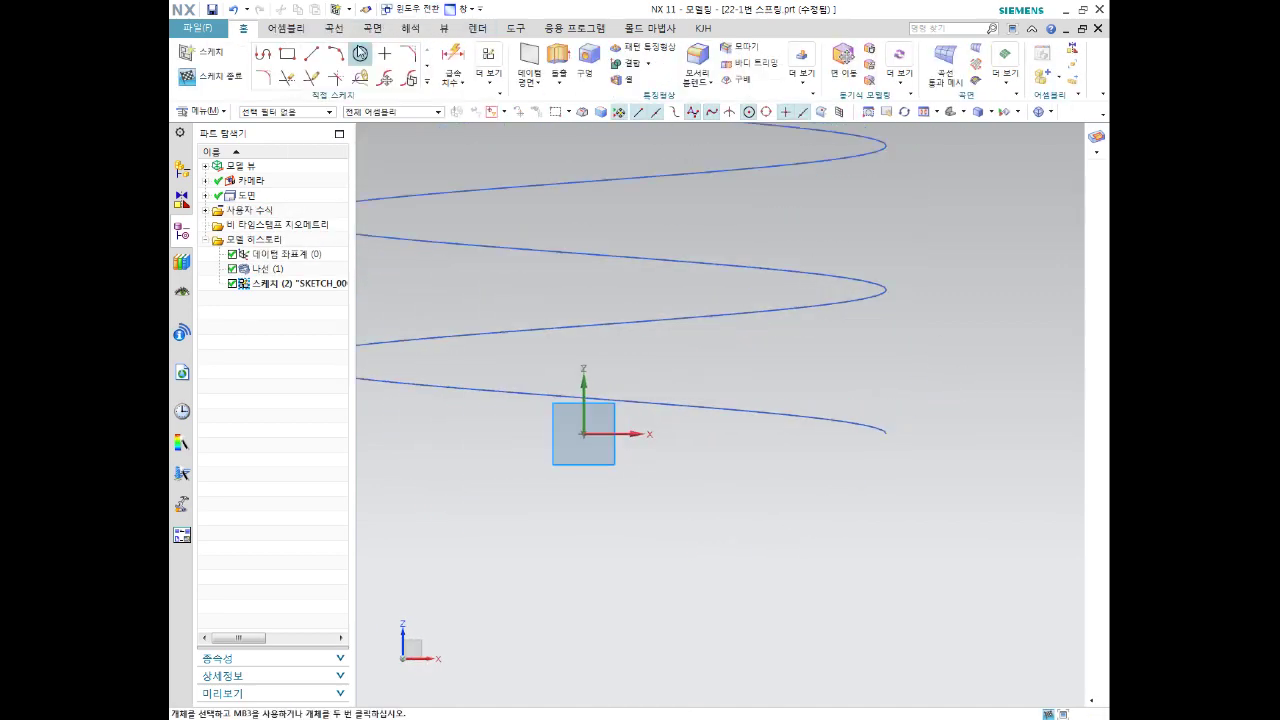
- Draw a circle centred on the helix's lower end
left_click(360, 53)
left_click(886, 432)
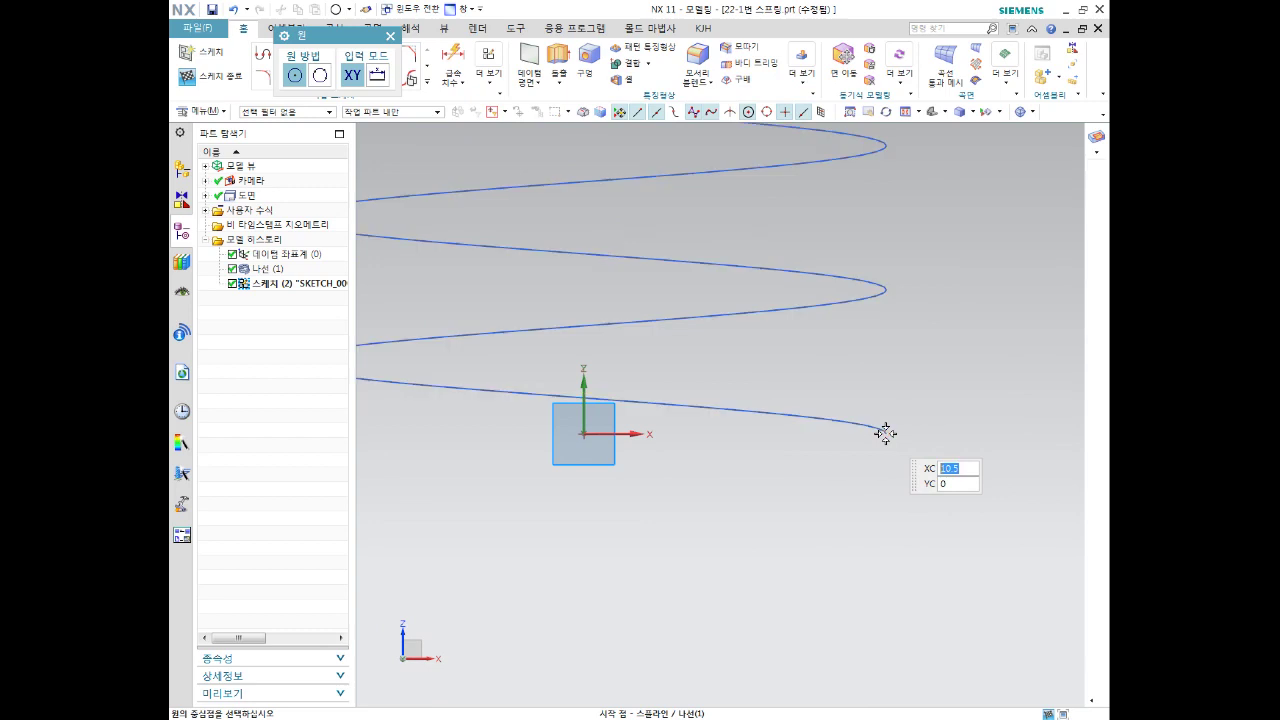
left_click(936, 384)
key("Escape")
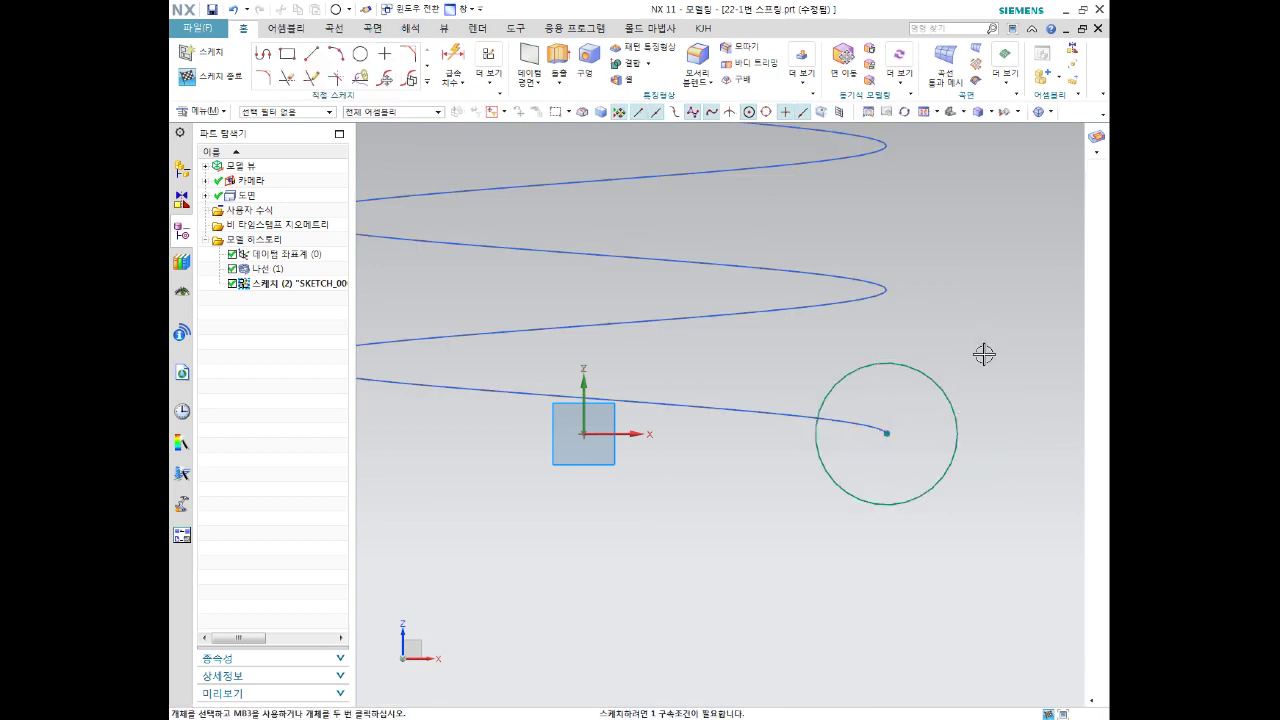
- Dimension the circle's diameter to 2.5 mm and finish the sketch
key("d")
left_click(940, 384)
left_click(987, 328)
left_click(987, 328)
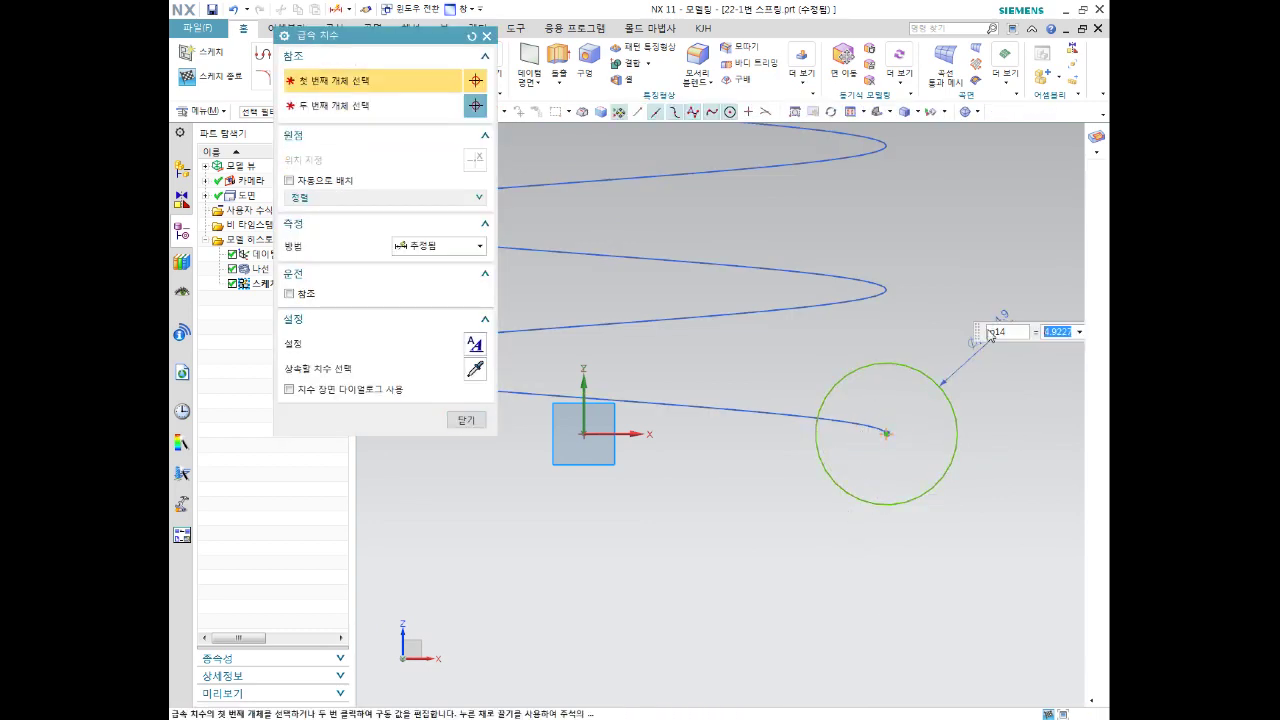
type("2.5")
key("Return")
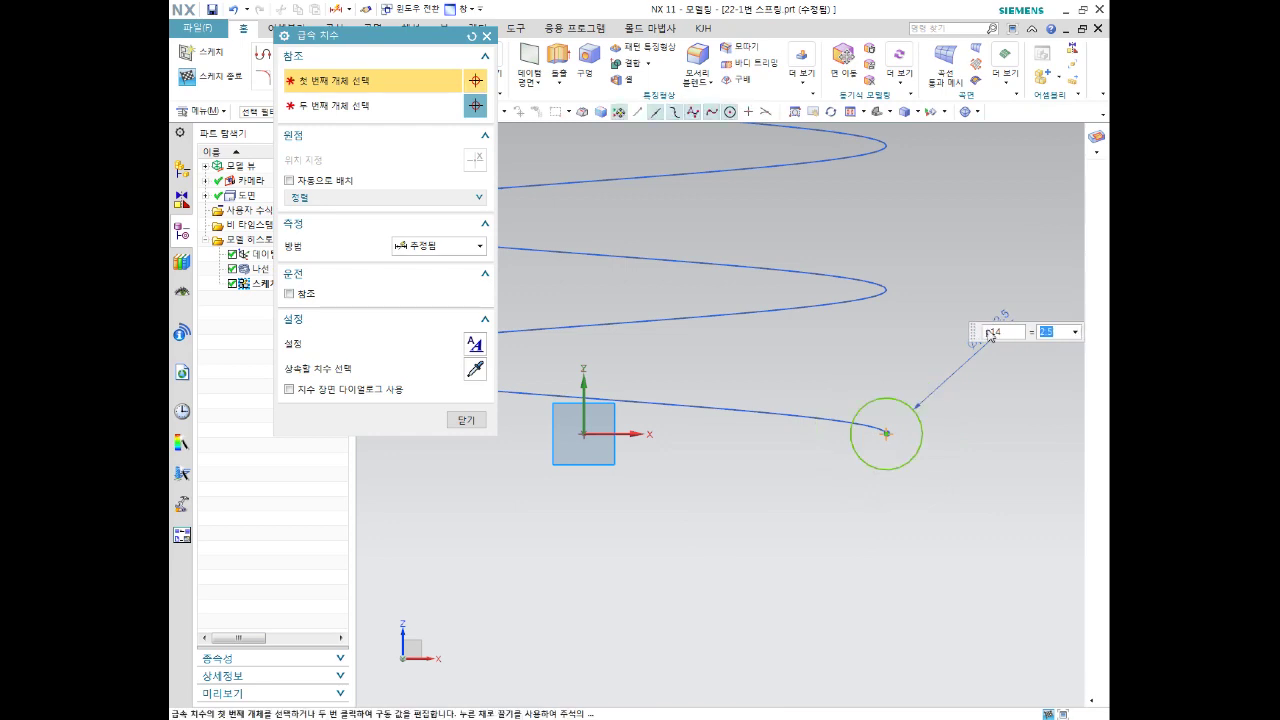
left_click(466, 420)
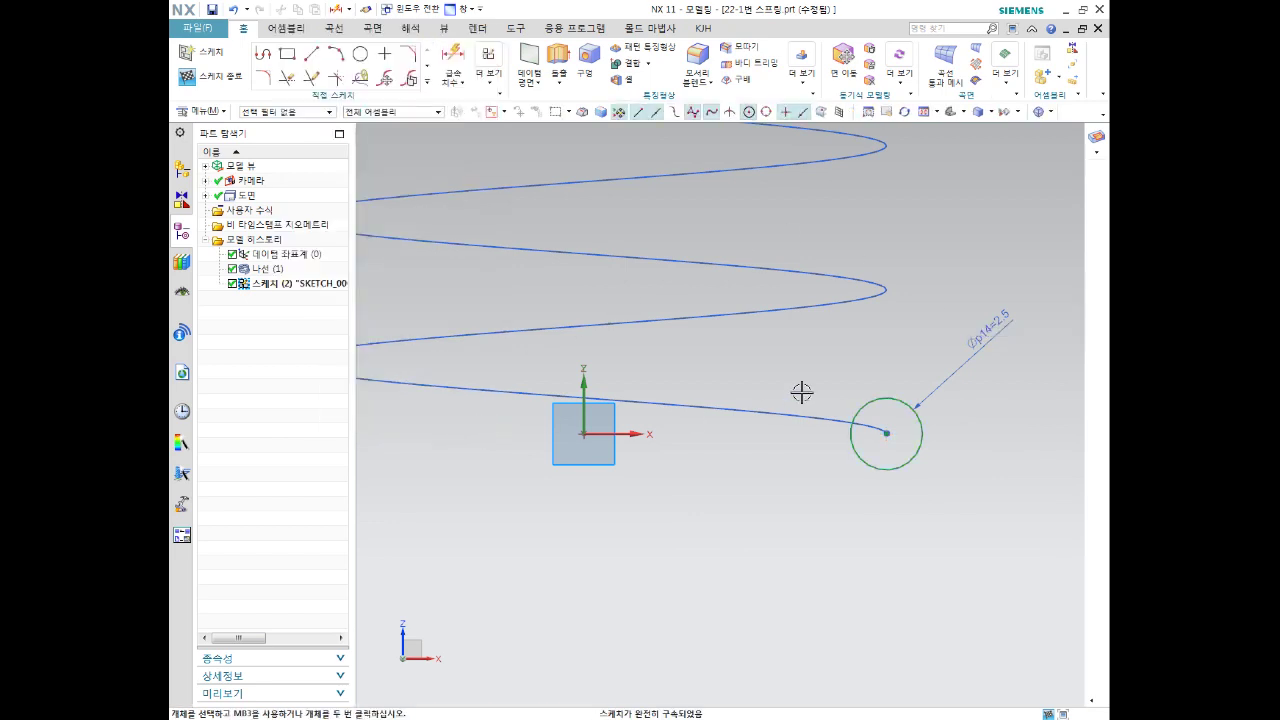
middle_click_drag(806, 391, 803, 367)
middle_click_drag(923, 266, 846, 369)
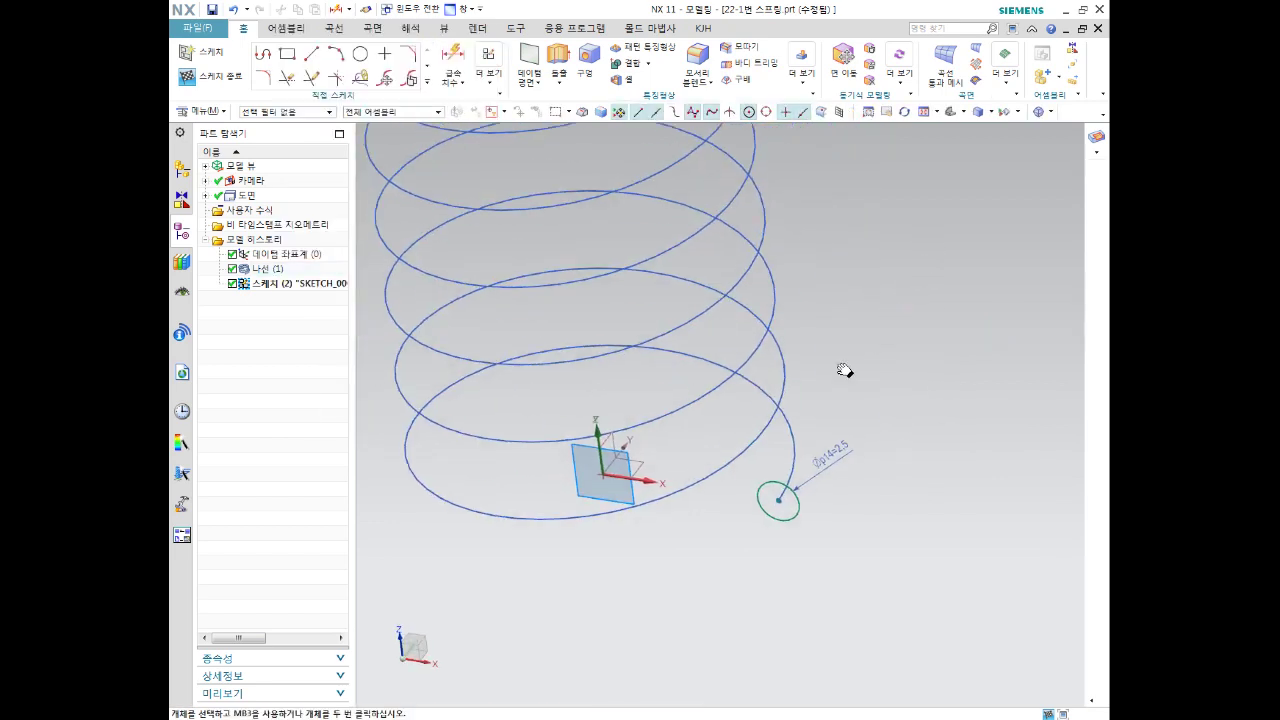
left_click(218, 74)
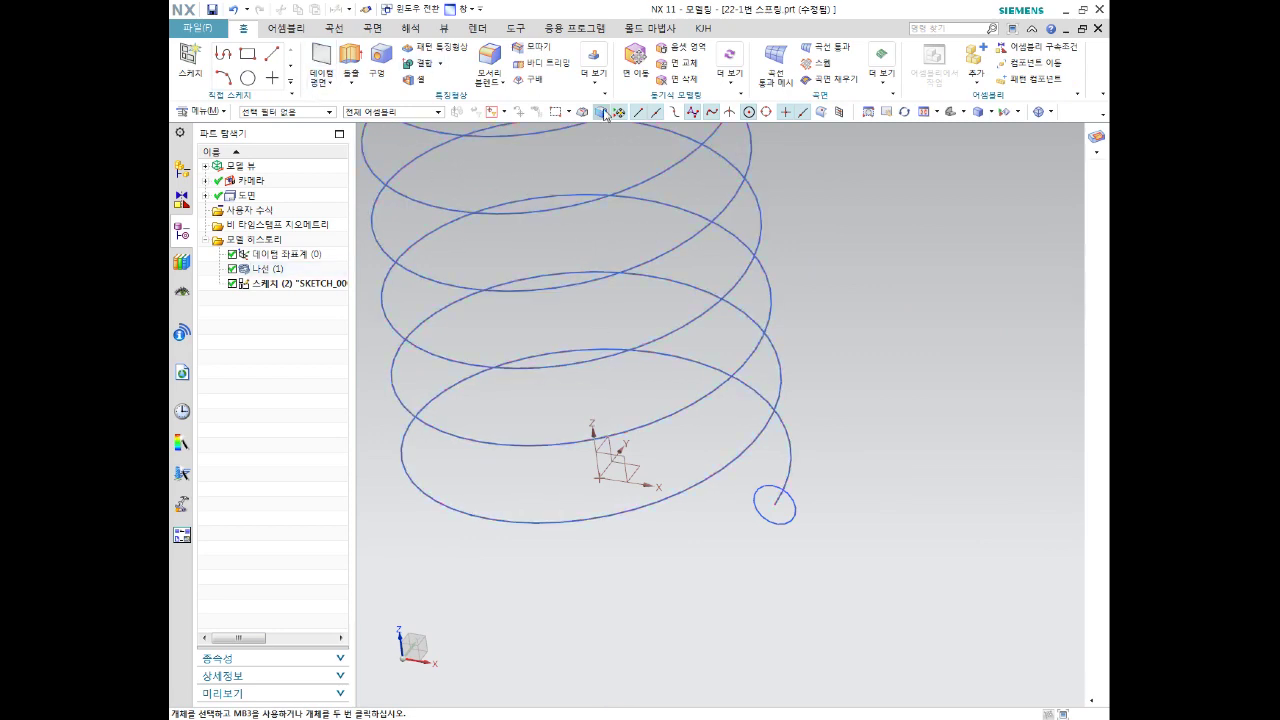
- Sweep the 2.5 mm circle along the helix guide with Sweep along Guide, creating Swept (3)
left_click(594, 62)
left_click(738, 134)
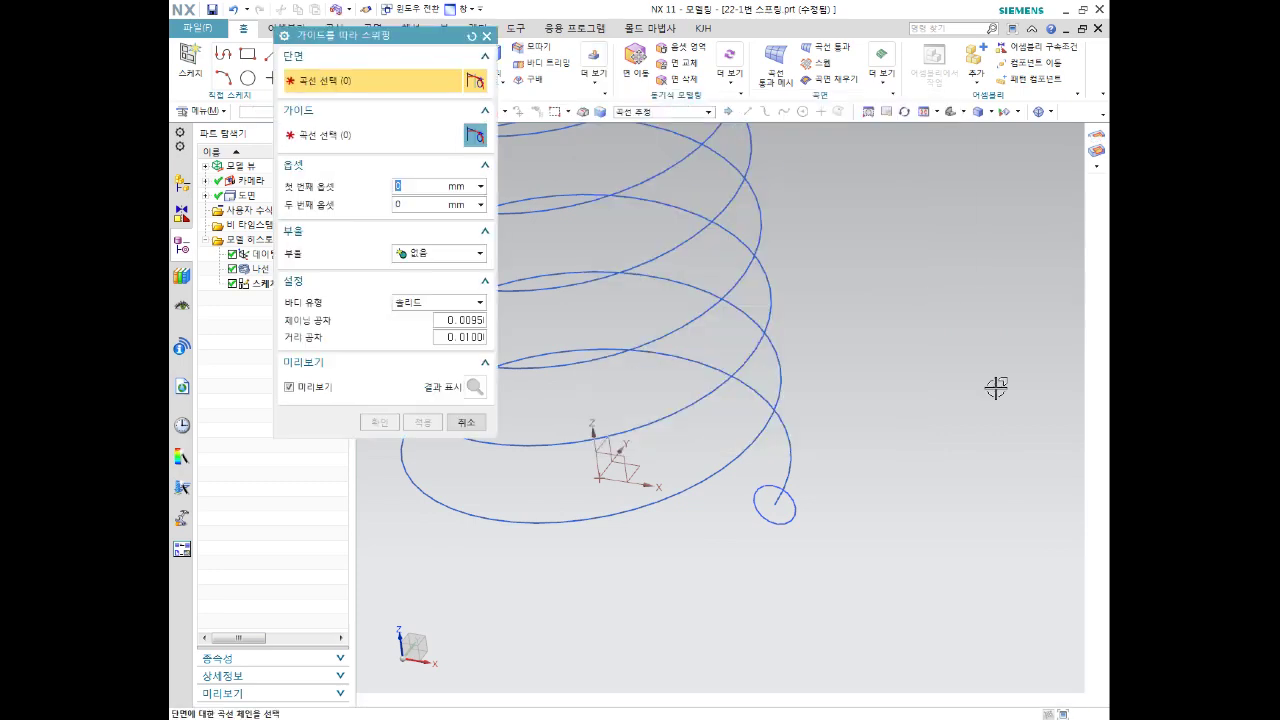
left_click(794, 512)
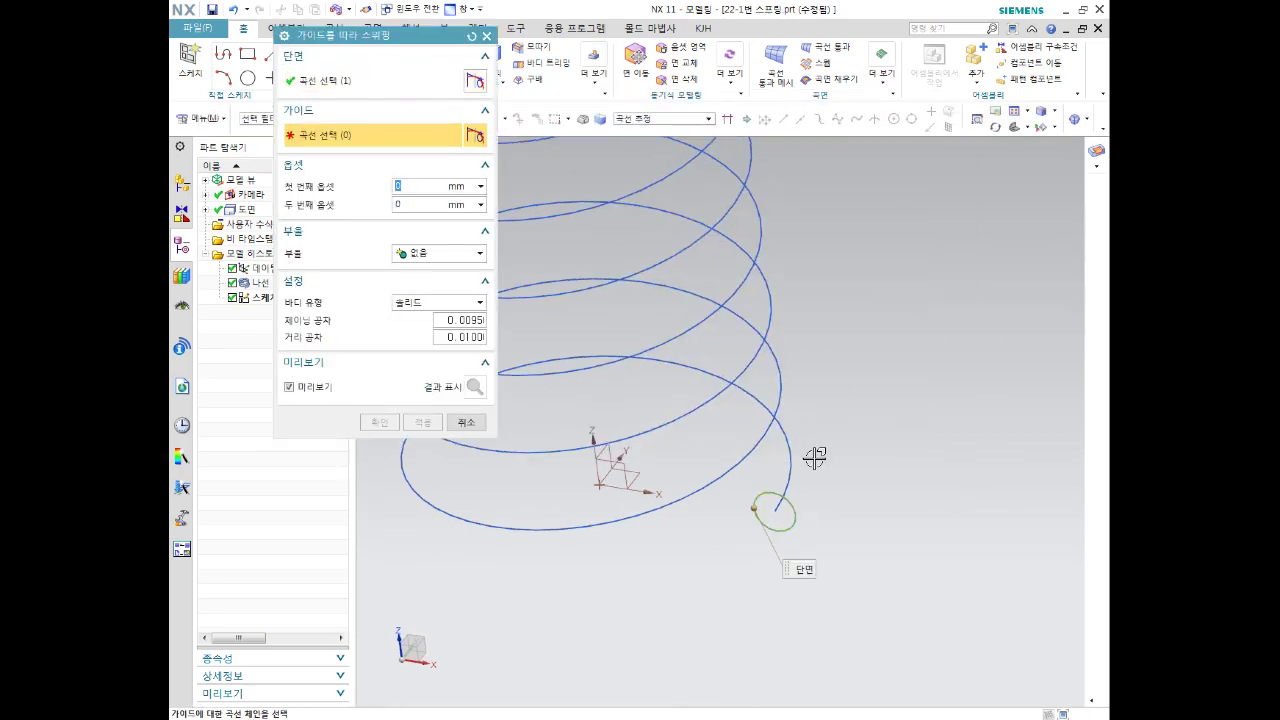
left_click(768, 430)
scroll(866, 365, "down", 3)
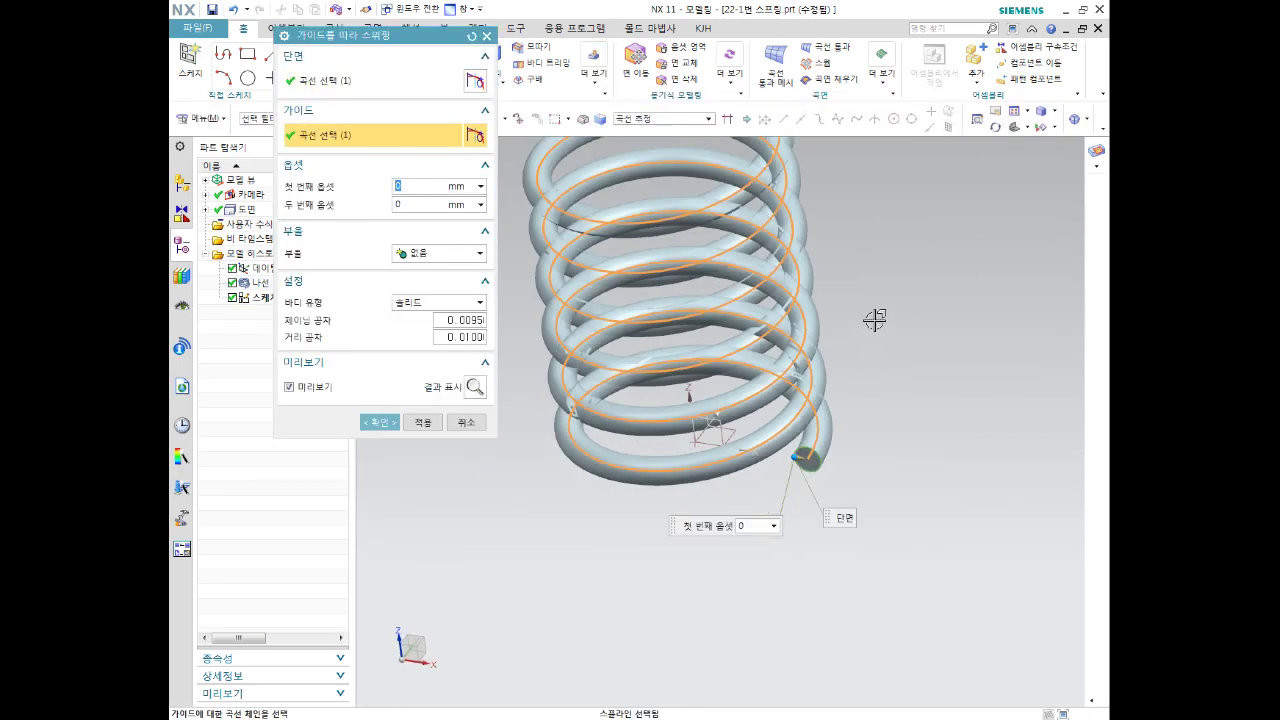
middle_click_drag(874, 317, 850, 444)
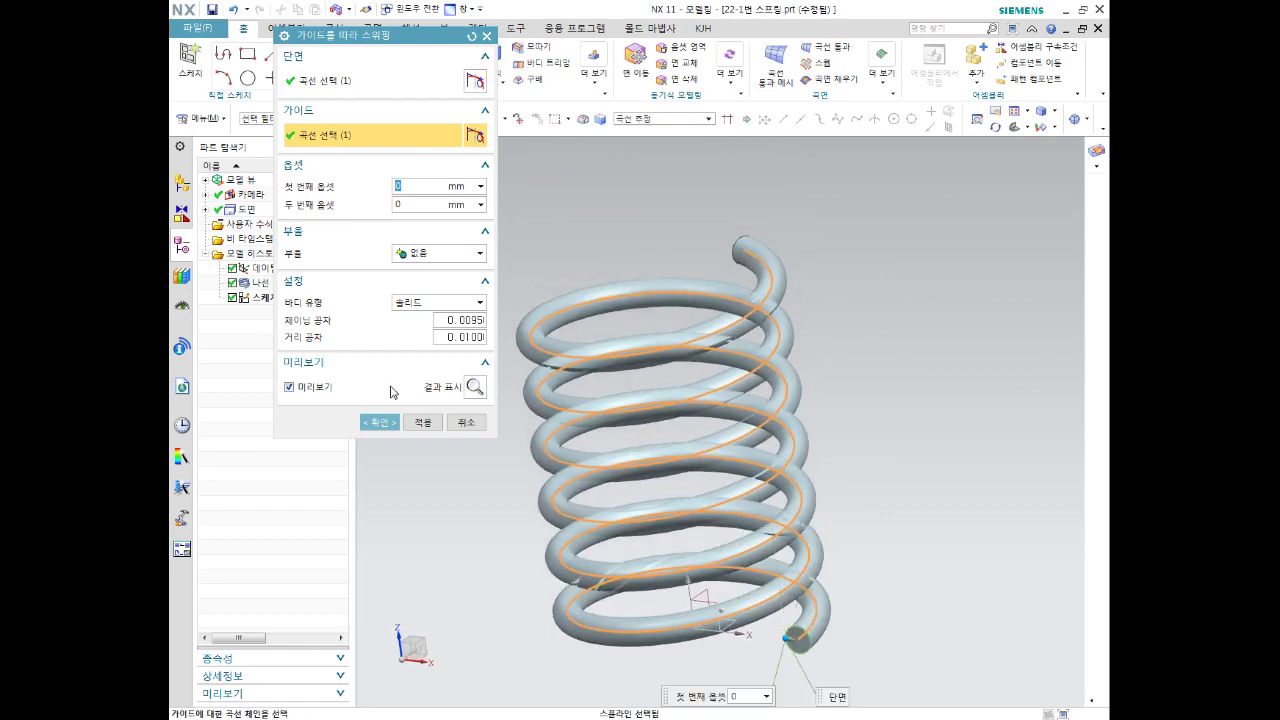
left_click(379, 422)
mouse_move(620, 428)
middle_mouse_down()
mouse_move(700, 425)
mouse_move(606, 449)
mouse_move(677, 194)
middle_mouse_up()
left_click(444, 28)
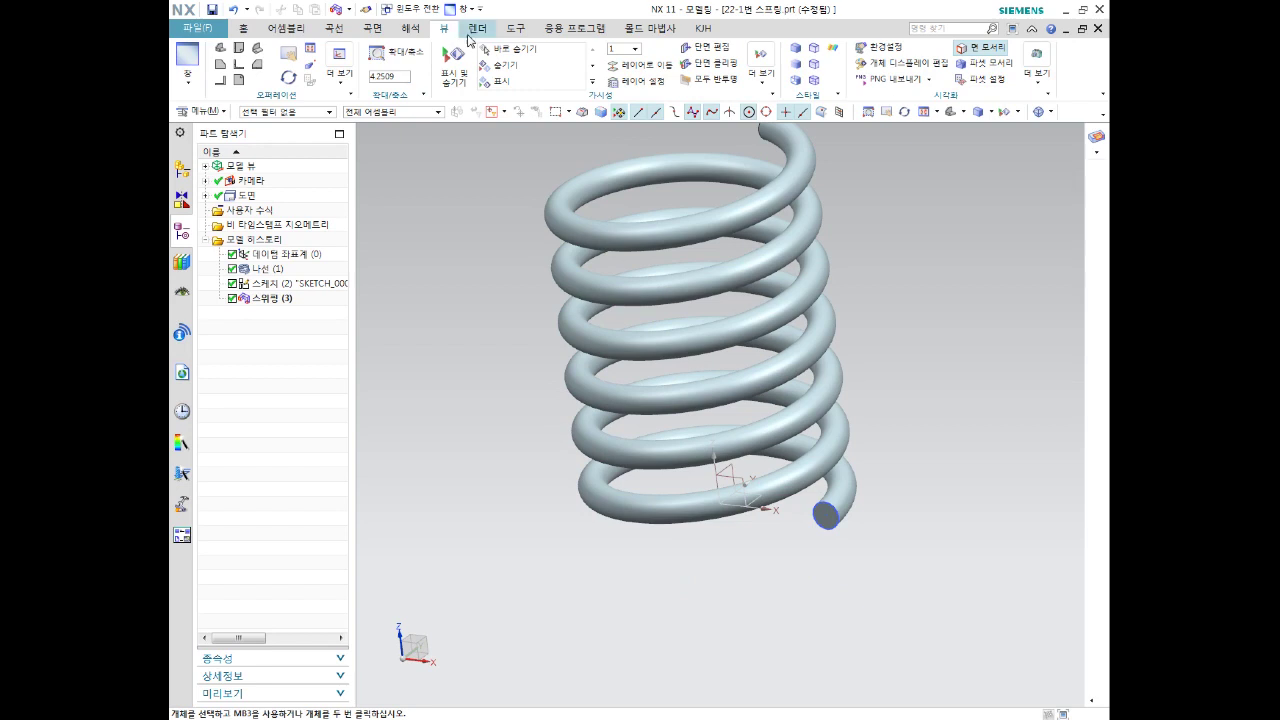
- Recolour the swept spring green with Edit Object Display, then return to a front-on view
left_click(900, 68)
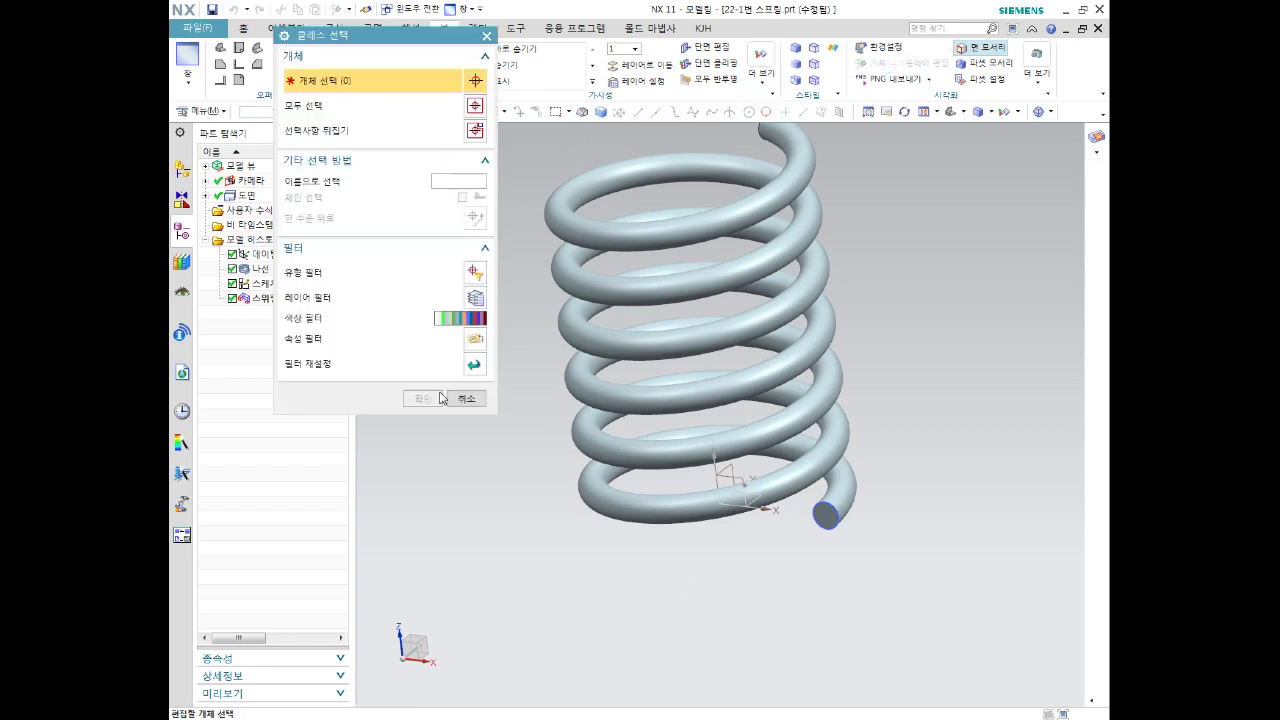
left_click(670, 230)
middle_click(668, 230)
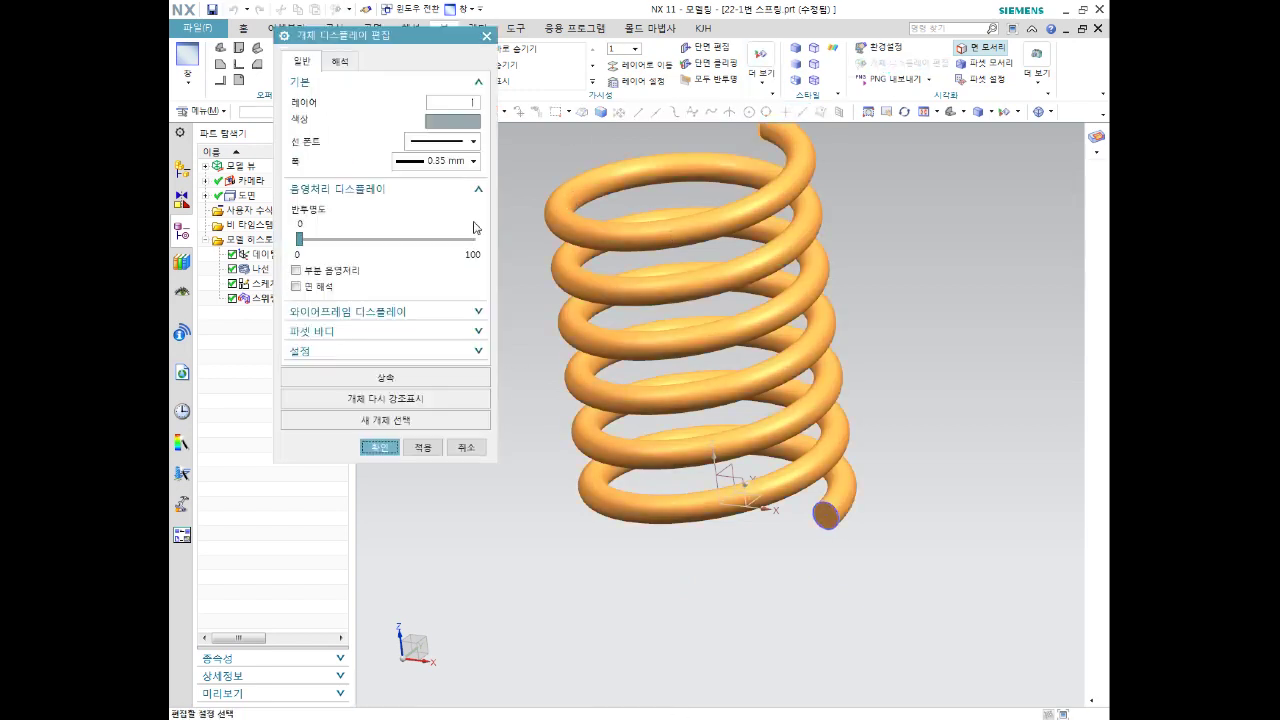
left_click(447, 122)
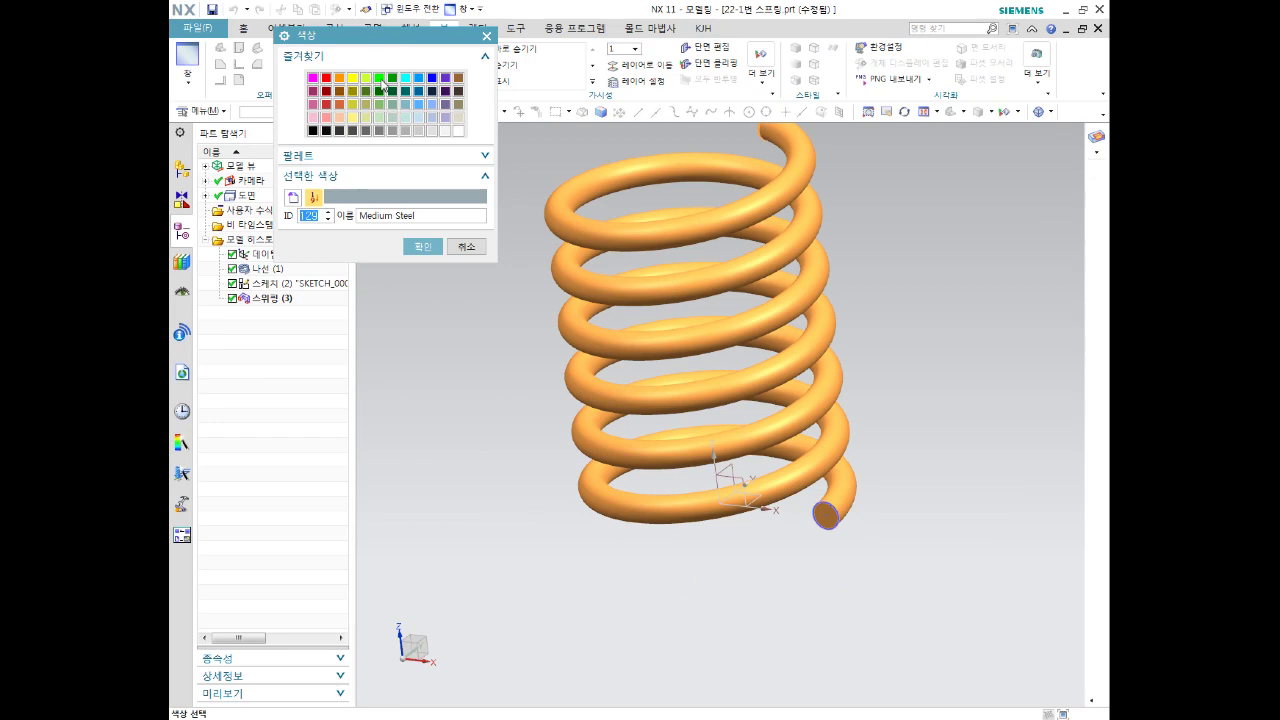
left_click(390, 80)
left_click(423, 246)
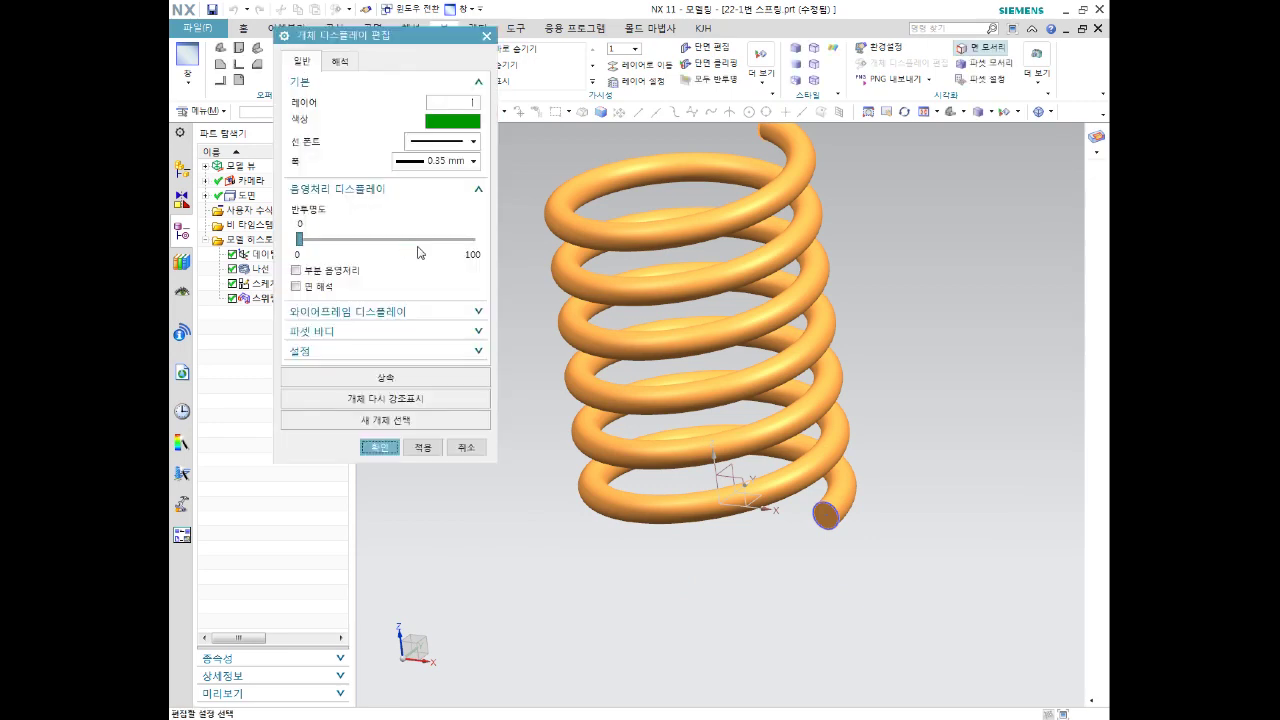
left_click(380, 449)
mouse_move(822, 311)
middle_mouse_down()
mouse_move(791, 314)
mouse_move(880, 323)
mouse_move(832, 331)
mouse_move(867, 327)
middle_mouse_up()
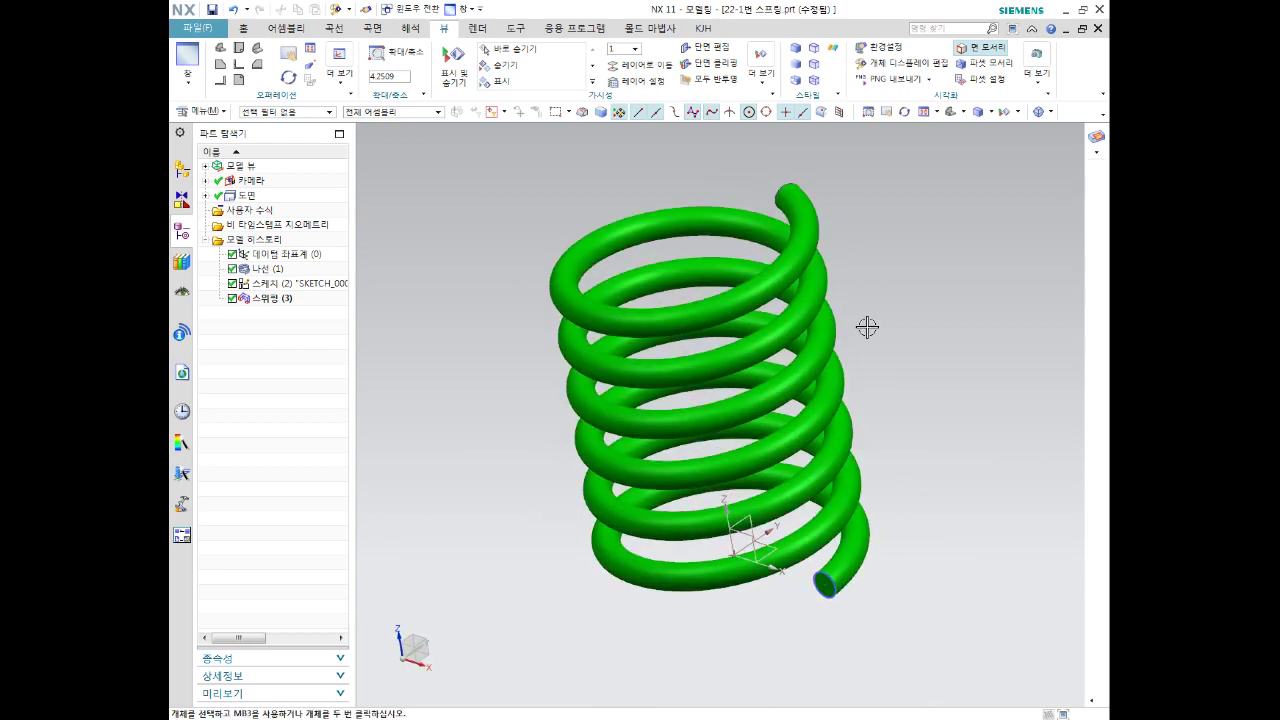
key("F8")
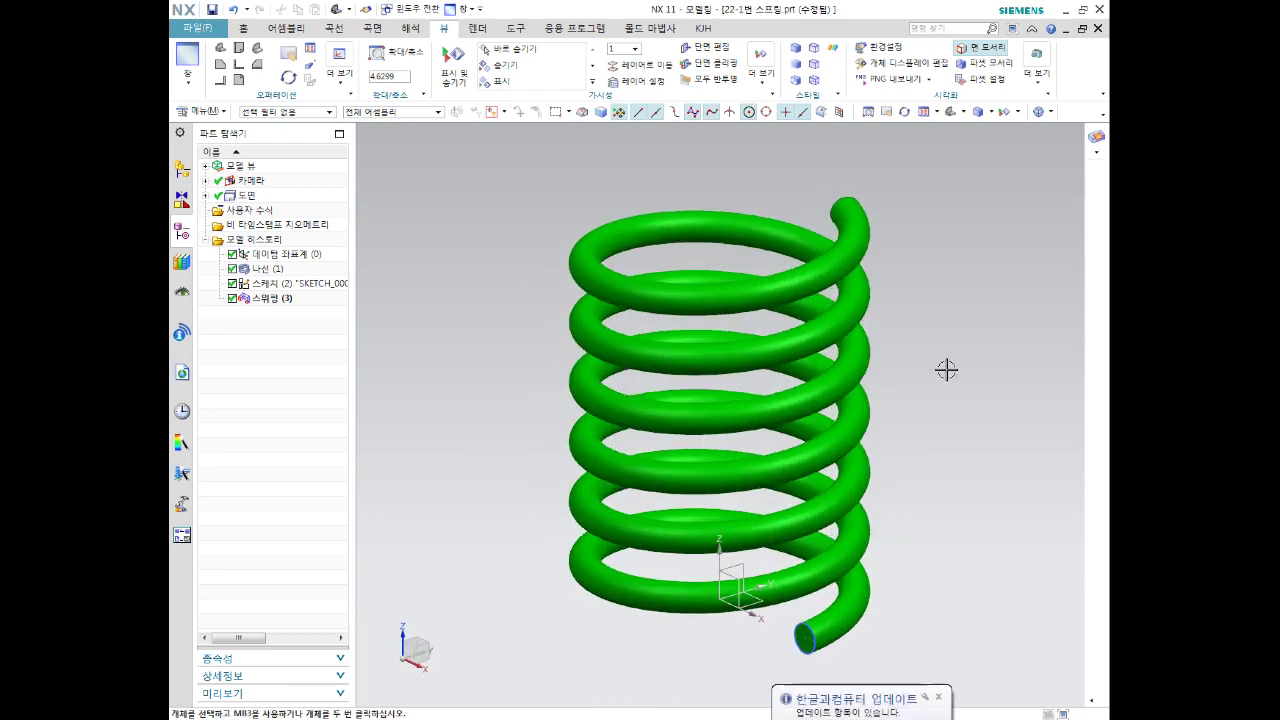